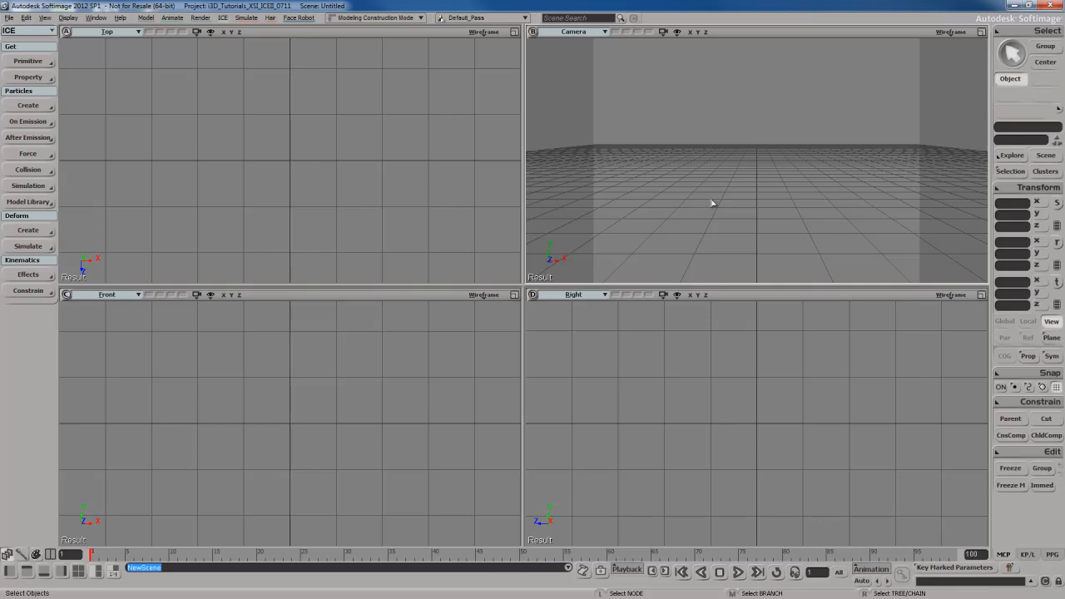
# Orbit the Camera view to look down on the ground grid at an angle and maximize that viewport
pyautogui.press('s')
pyautogui.moveTo(708, 195); pyautogui.dragTo(726, 217, button='right')
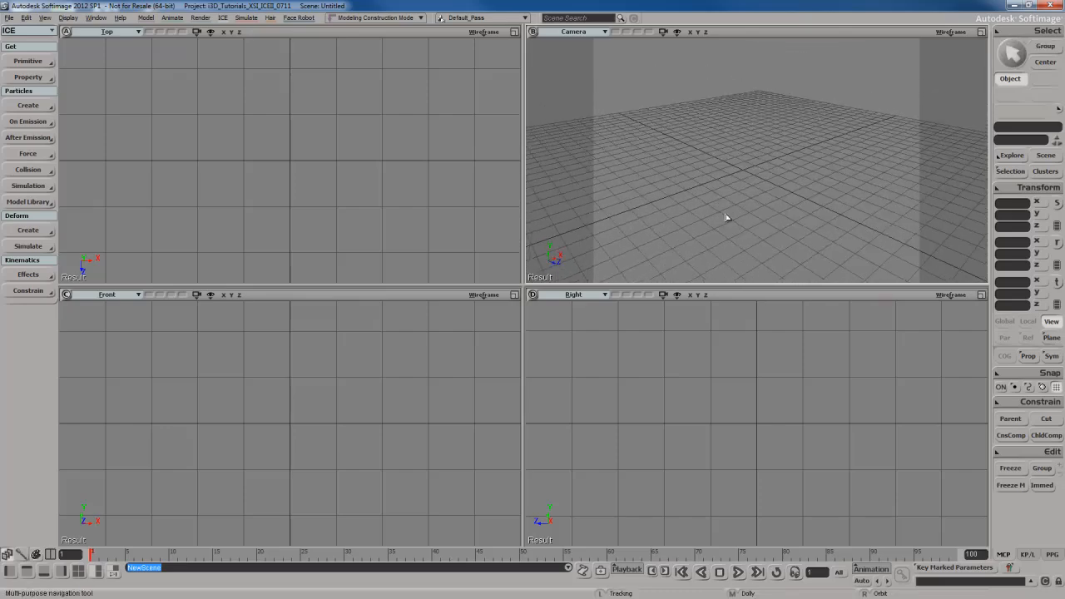
pyautogui.moveTo(747, 183); pyautogui.dragTo(734, 214, button='right')
pyautogui.press('space')
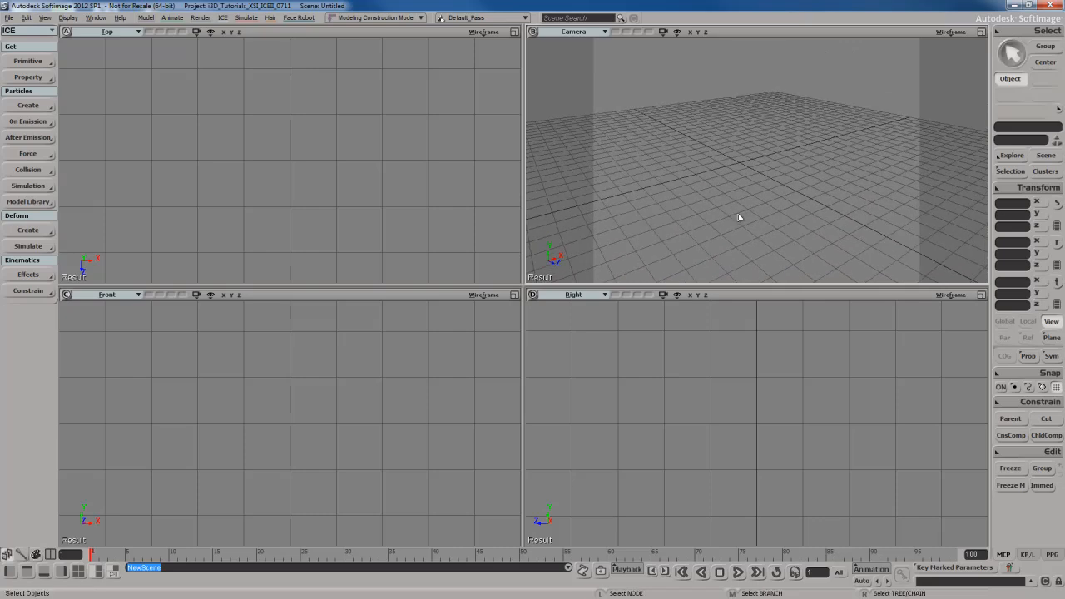
pyautogui.moveTo(763, 176); pyautogui.dragTo(758, 204, button='right')
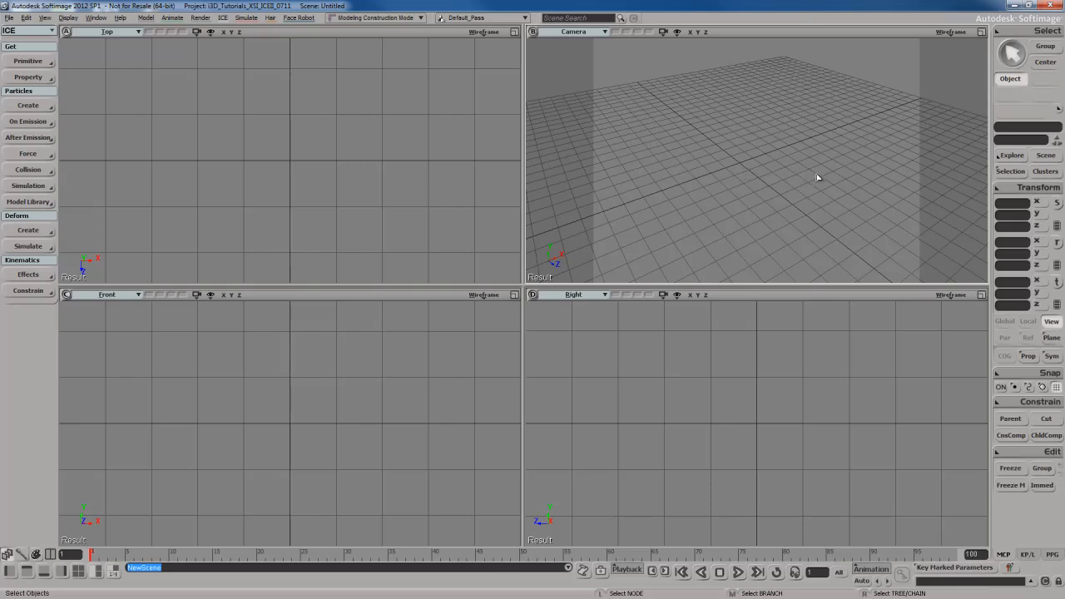
pyautogui.press('s')
pyautogui.moveTo(817, 177); pyautogui.dragTo(753, 223, button='right')
pyautogui.press('space')
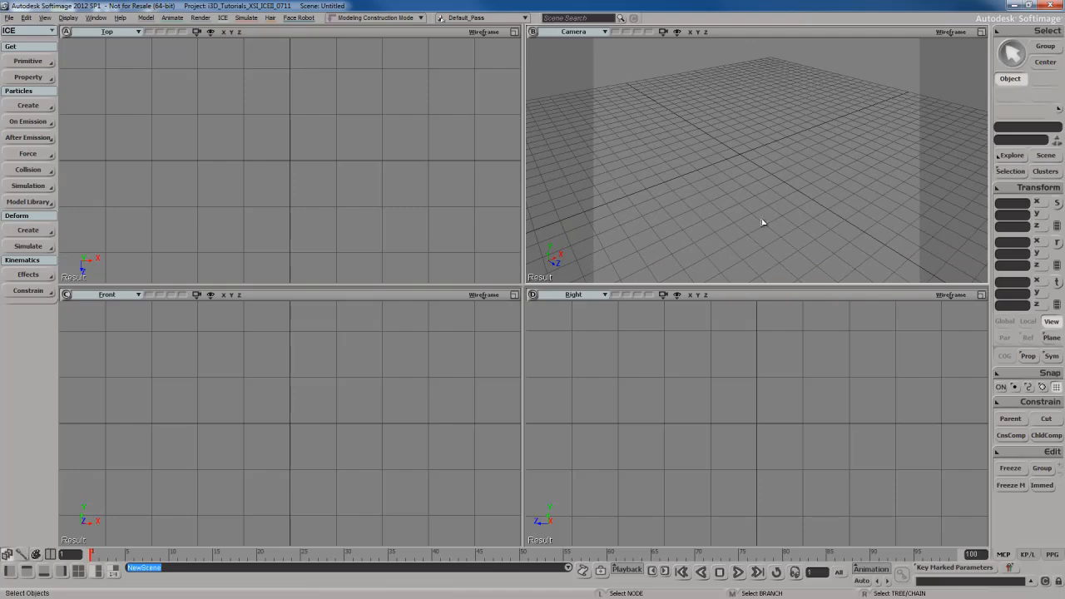
pyautogui.press('F12')
pyautogui.press('s')
pyautogui.moveTo(580, 291)
pyautogui.mouseDown(button='middle')
pyautogui.moveTo(600, 292)
pyautogui.moveTo(584, 295)
pyautogui.mouseUp(button='middle')
pyautogui.press('s')
pyautogui.moveTo(585, 295); pyautogui.dragTo(608, 273, button='right')
pyautogui.press('space')
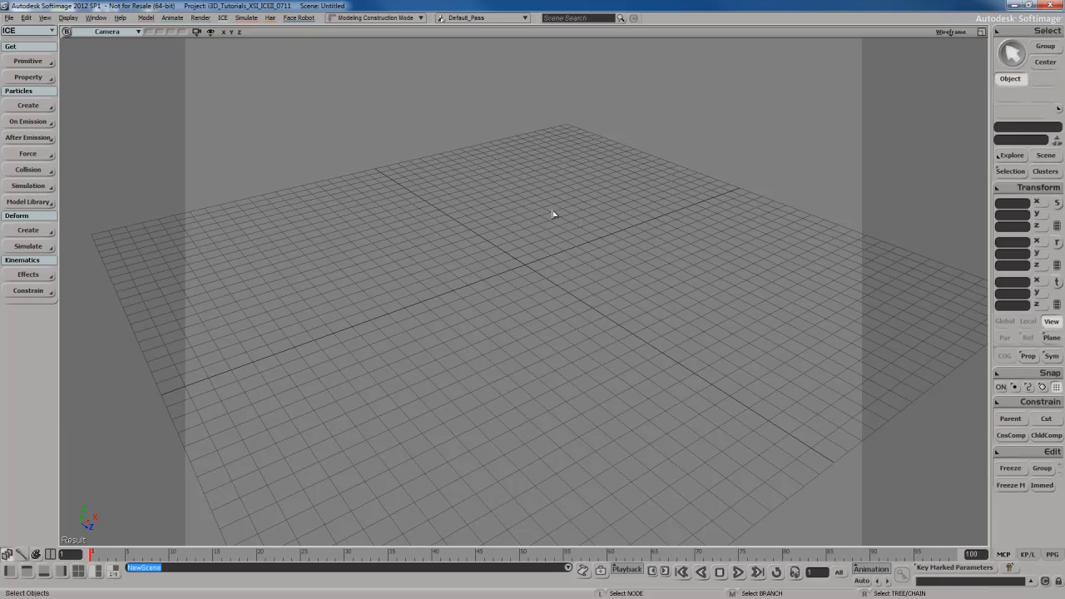
# Create a polygon mesh sphere primitive
pyautogui.click(28, 60)
pyautogui.moveTo(108, 81)
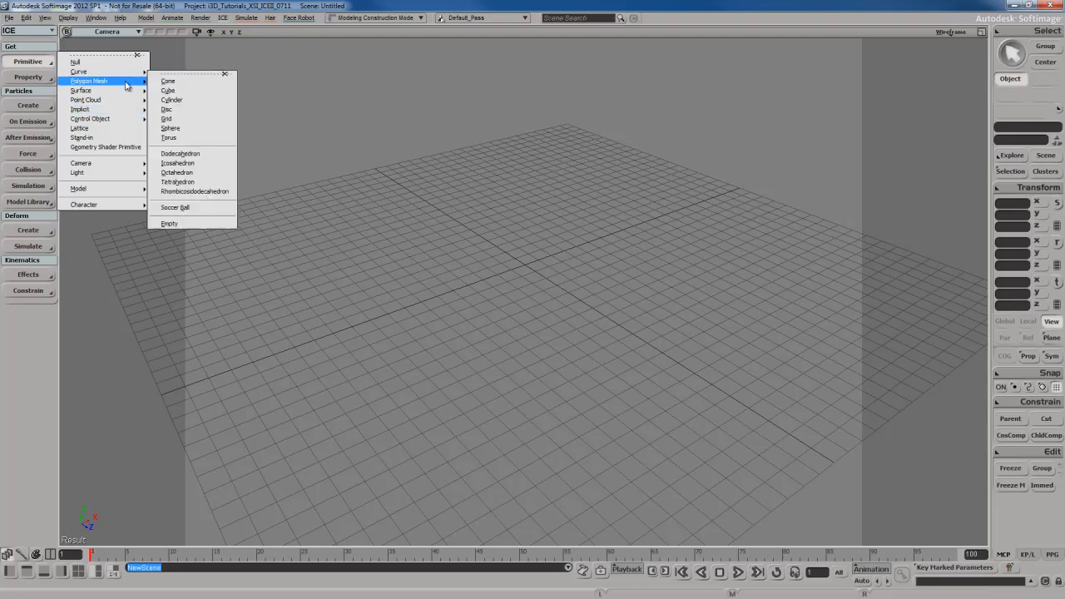
pyautogui.click(214, 130)
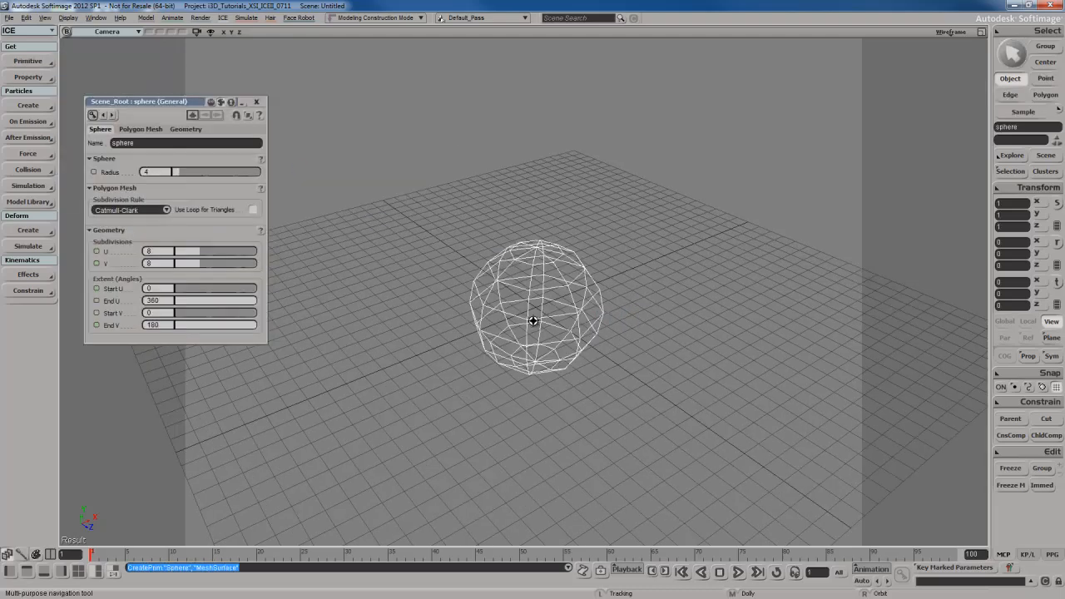
# Raise the sphere's U and V subdivisions to 24 and its radius to 7.87
pyautogui.moveTo(531, 322); pyautogui.dragTo(531, 292)
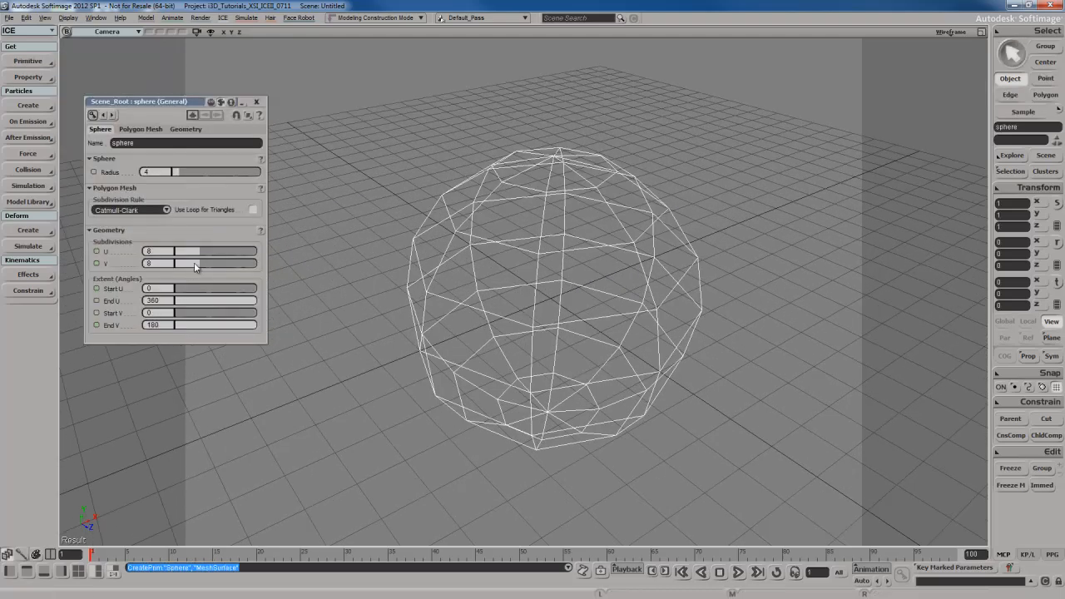
pyautogui.moveTo(194, 262); pyautogui.dragTo(284, 250)
pyautogui.press('s')
pyautogui.moveTo(318, 256); pyautogui.dragTo(455, 348, button='right')
pyautogui.moveTo(178, 172); pyautogui.dragTo(187, 172)
pyautogui.press('s')
pyautogui.moveTo(375, 167); pyautogui.dragTo(402, 191, button='right')
pyautogui.moveTo(402, 191); pyautogui.dragTo(324, 150, button='middle')
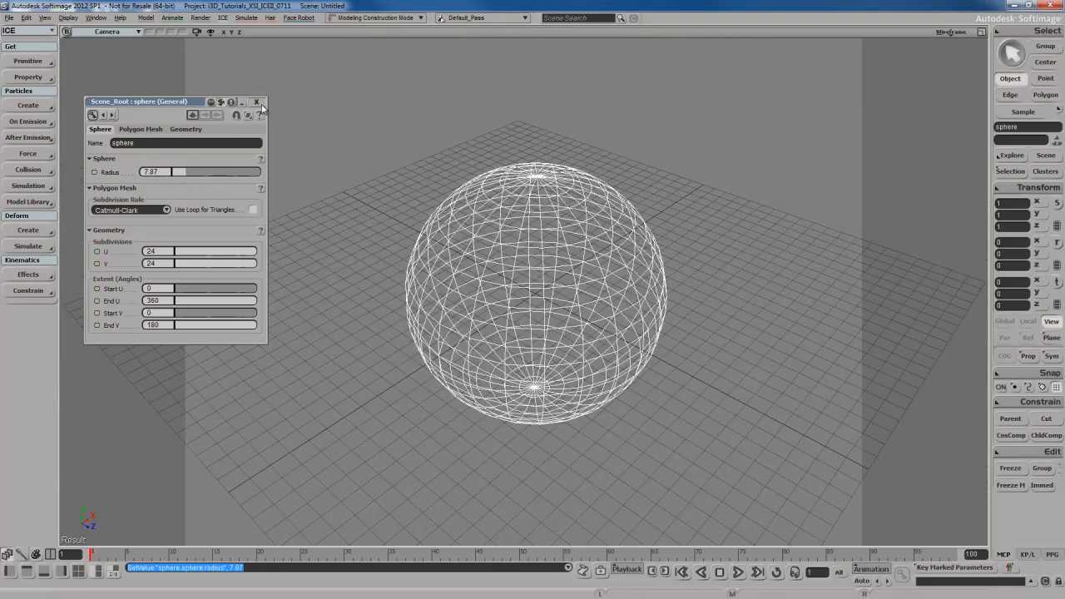
# Rename the sphere as Cereal Bowl and close its properties
pyautogui.click(235, 143)
pyautogui.write('Cer')
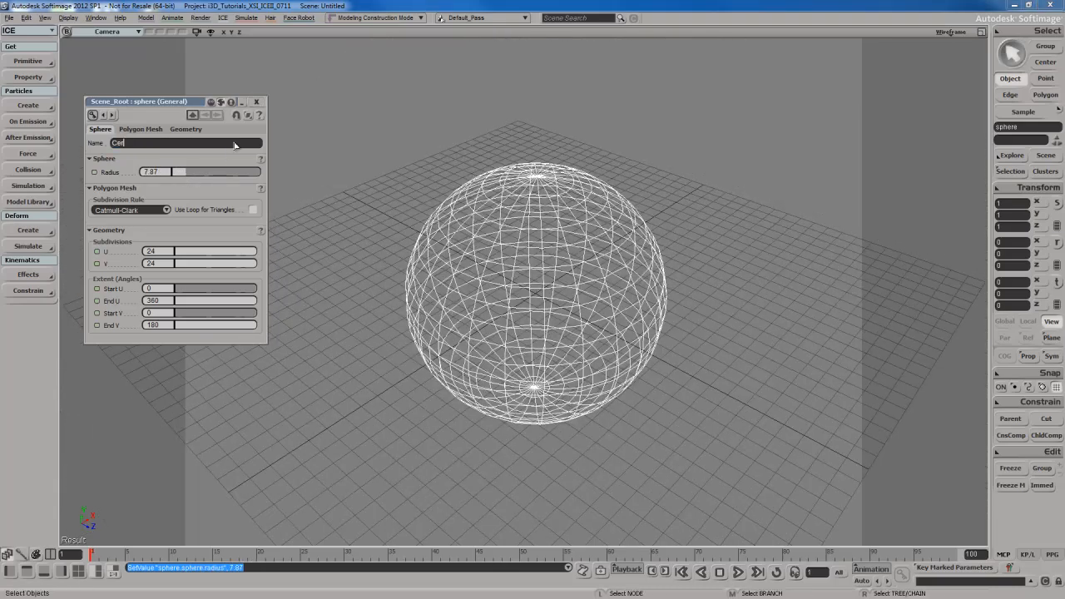
pyautogui.write('eal Bowl')
pyautogui.press('Return')
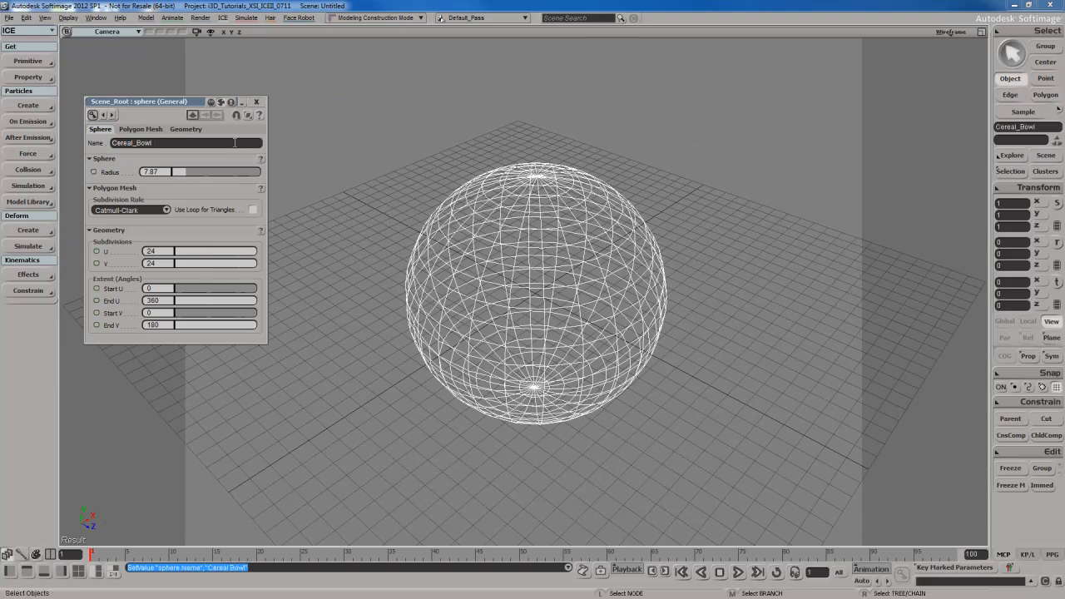
pyautogui.click(259, 104)
# Reopen the sphere's properties and set its End V extent to 90, leaving an open lower hemisphere
pyautogui.press('s')
pyautogui.moveTo(498, 332); pyautogui.dragTo(475, 314)
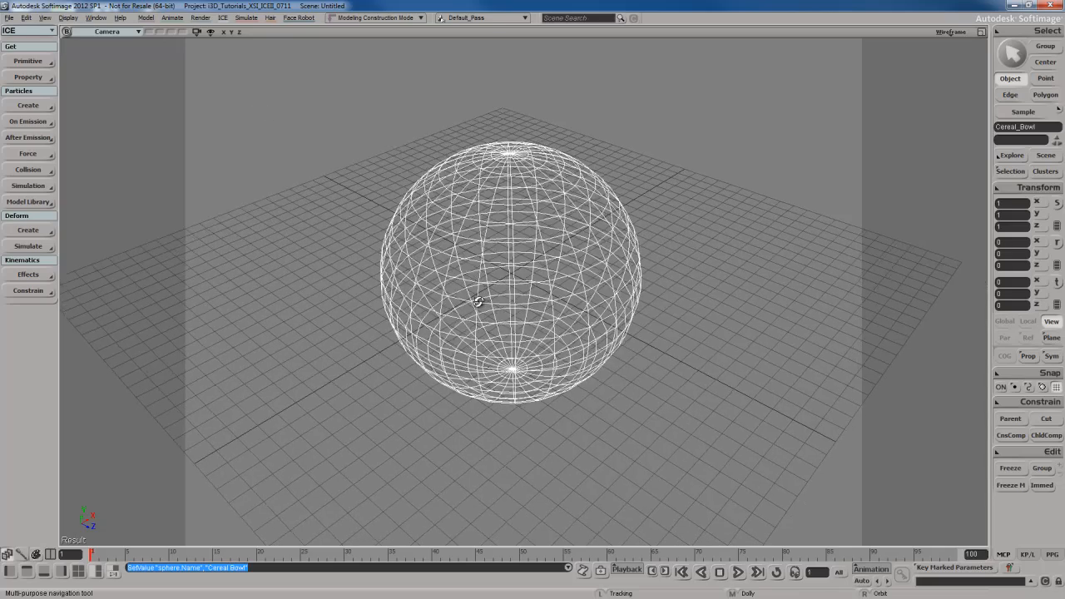
pyautogui.moveTo(475, 313); pyautogui.dragTo(474, 284, button='right')
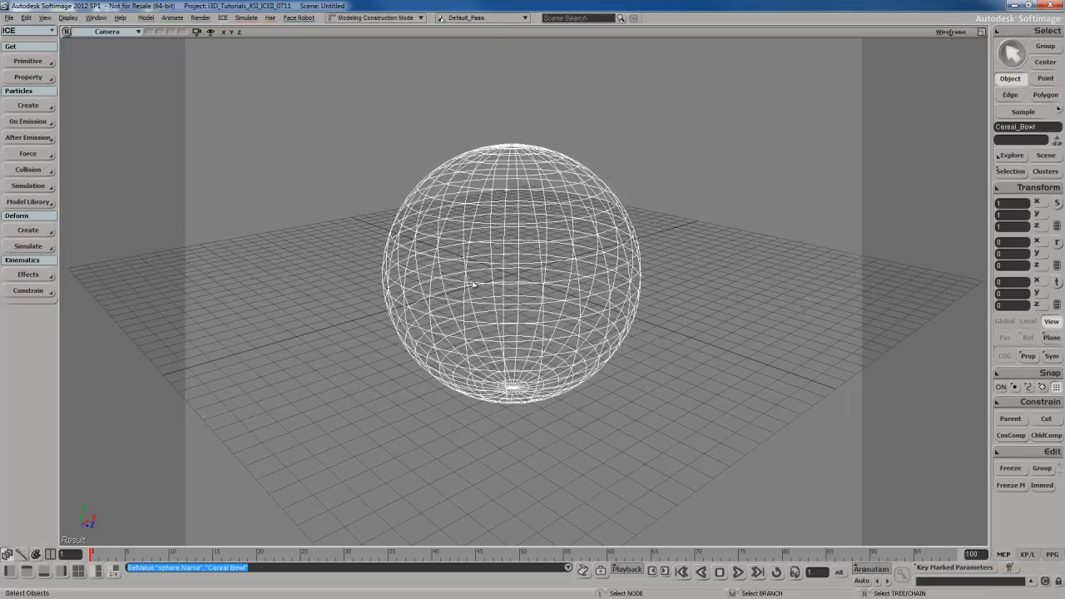
pyautogui.press('Return')
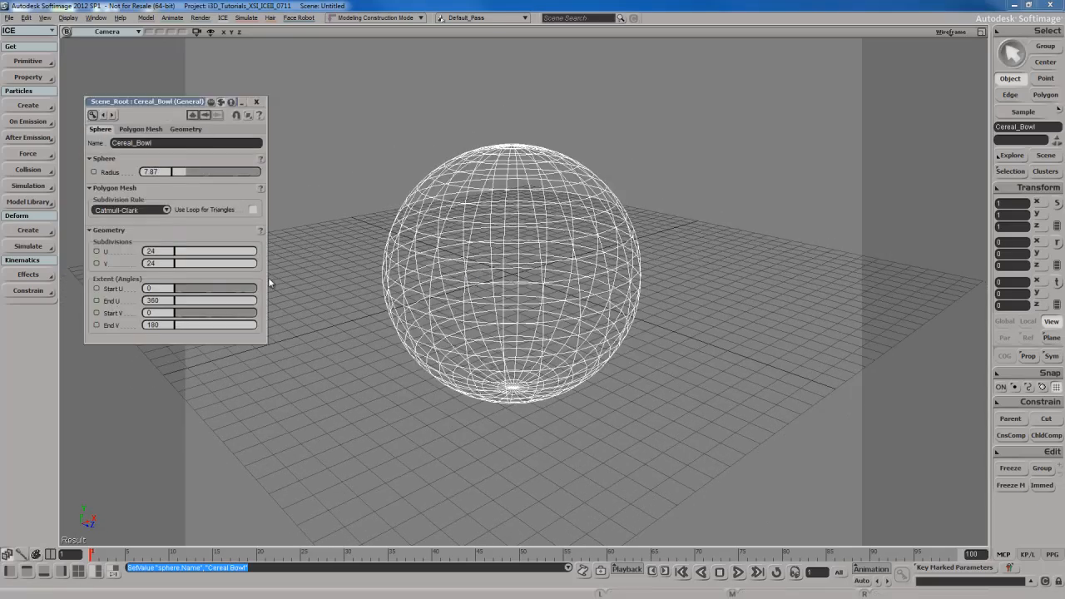
pyautogui.moveTo(250, 305); pyautogui.dragTo(222, 325)
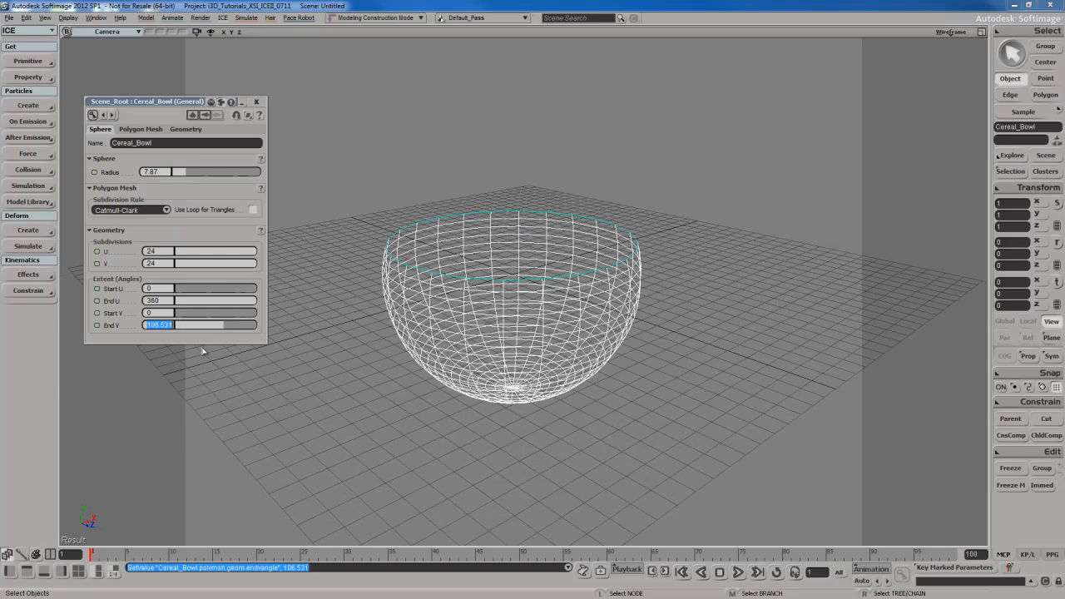
pyautogui.click(218, 325)
pyautogui.write('90')
pyautogui.press('Return')
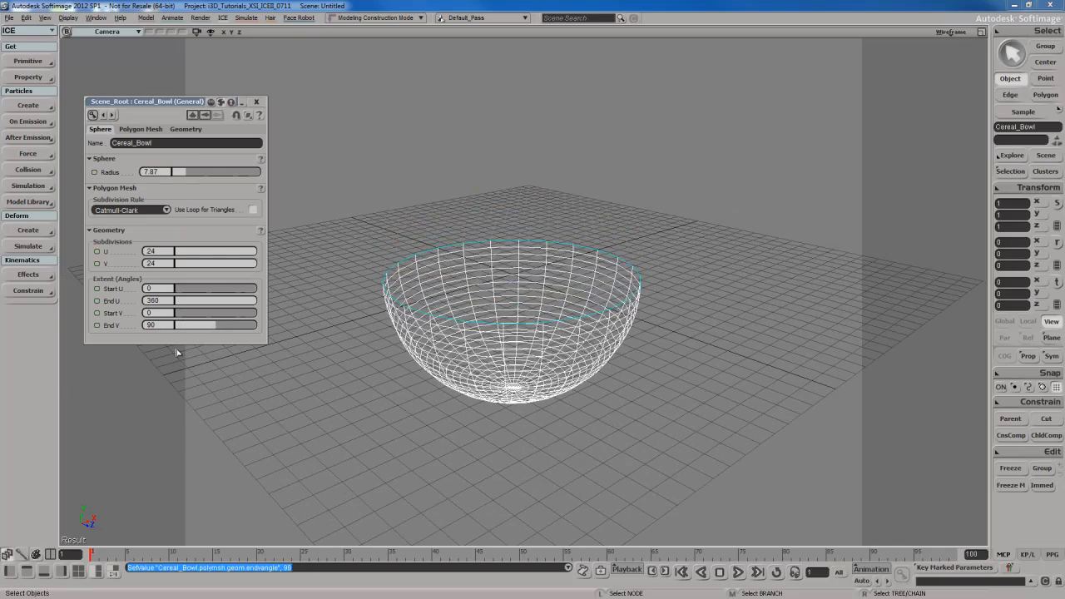
# Try an End V extent of about 105 on the bowl and restore it to 90
pyautogui.press('s')
pyautogui.moveTo(566, 352)
pyautogui.mouseDown(button='right')
pyautogui.moveTo(561, 394)
pyautogui.moveTo(558, 316)
pyautogui.moveTo(568, 358)
pyautogui.mouseUp(button='right')
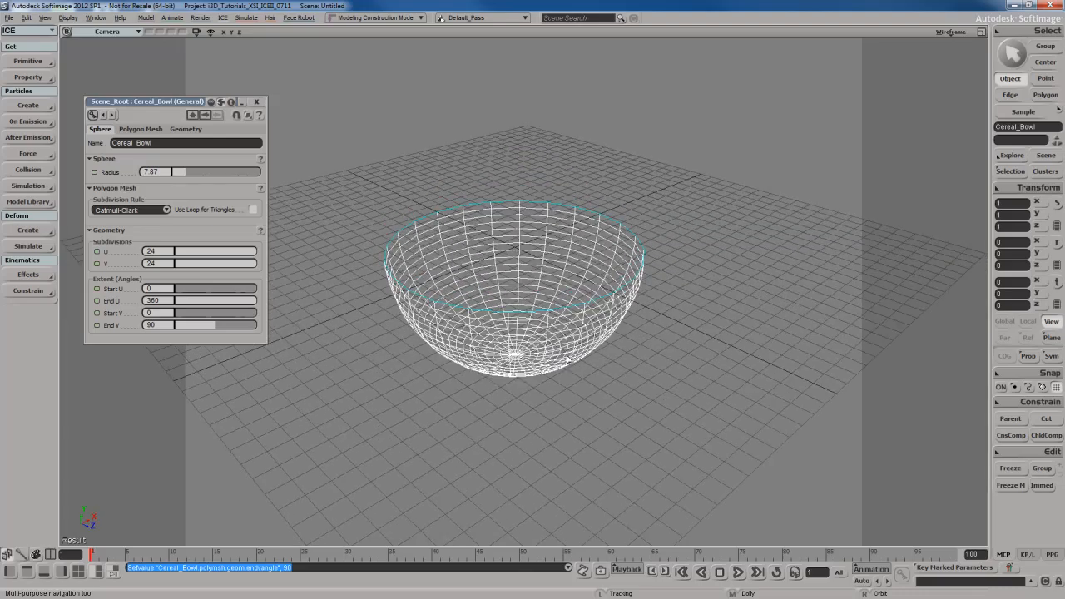
pyautogui.moveTo(568, 360); pyautogui.dragTo(547, 328, button='middle')
pyautogui.moveTo(546, 328); pyautogui.dragTo(567, 335)
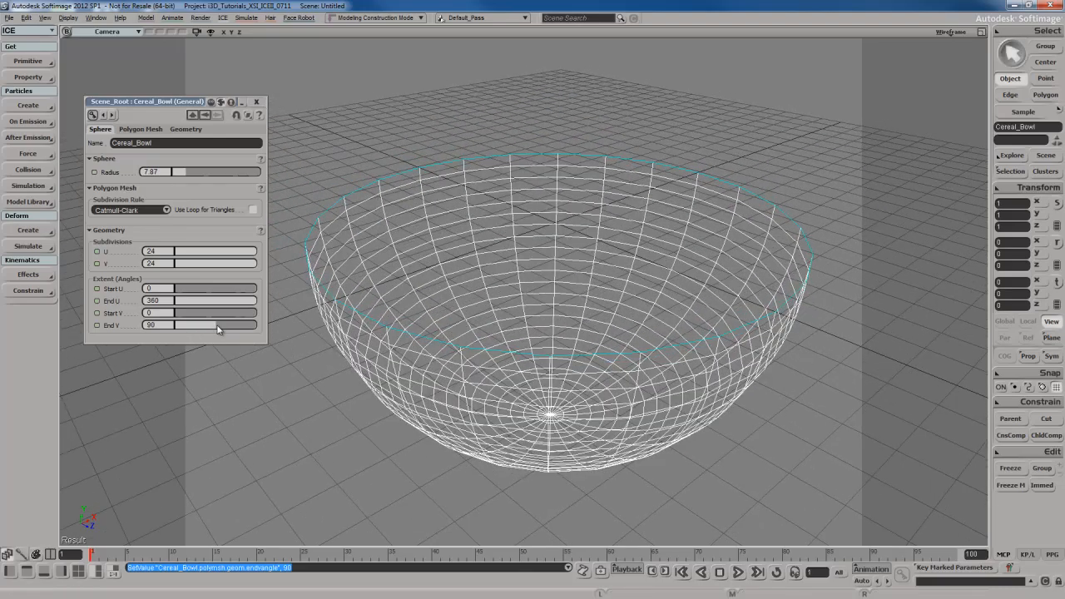
pyautogui.moveTo(217, 327); pyautogui.dragTo(223, 329)
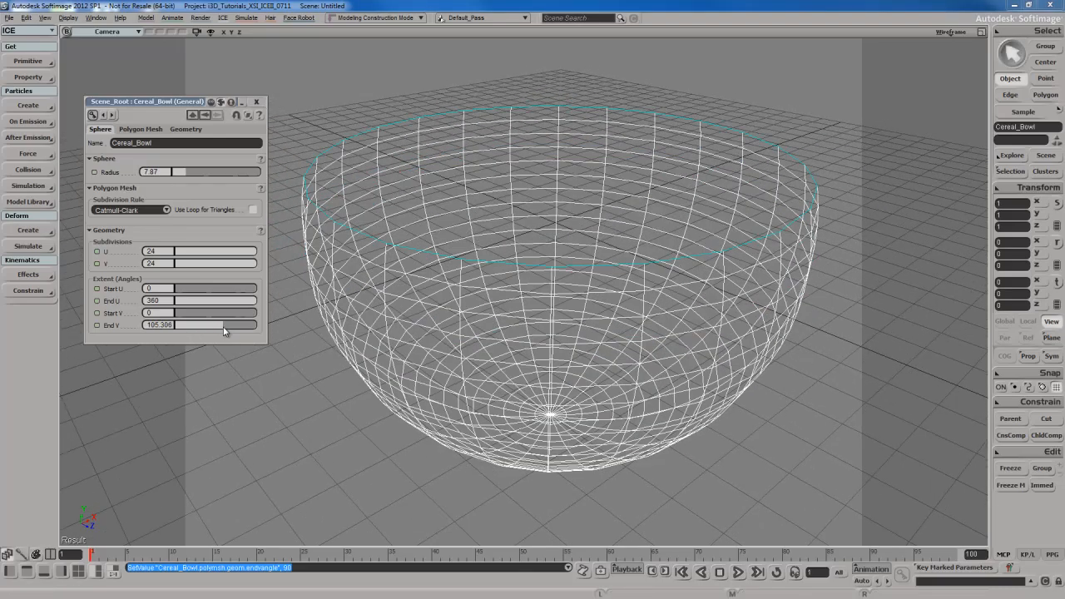
pyautogui.doubleClick(161, 326)
pyautogui.write('90')
pyautogui.press('Return')
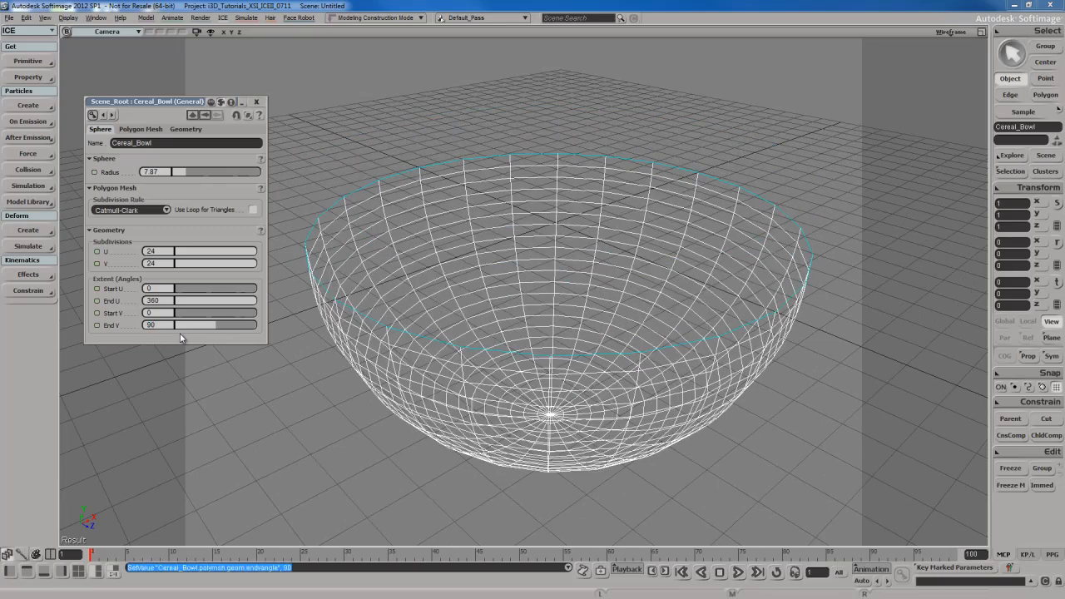
# Set the bowl's U subdivisions to 48 and close its properties
pyautogui.press('s')
pyautogui.moveTo(471, 290); pyautogui.dragTo(466, 326, button='right')
pyautogui.moveTo(235, 265); pyautogui.dragTo(292, 250)
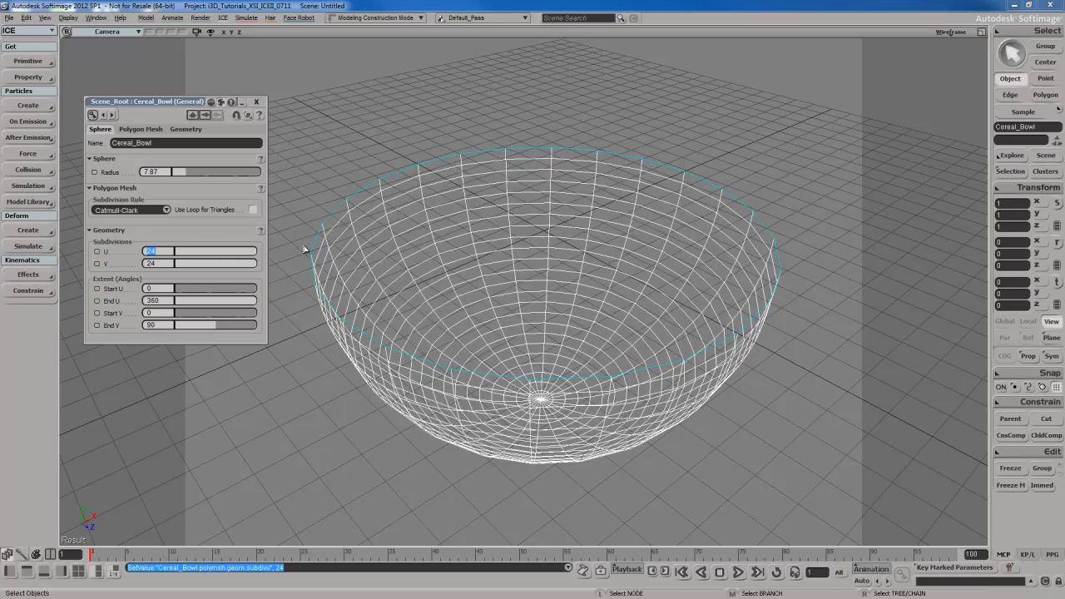
pyautogui.write('48')
pyautogui.press('Return')
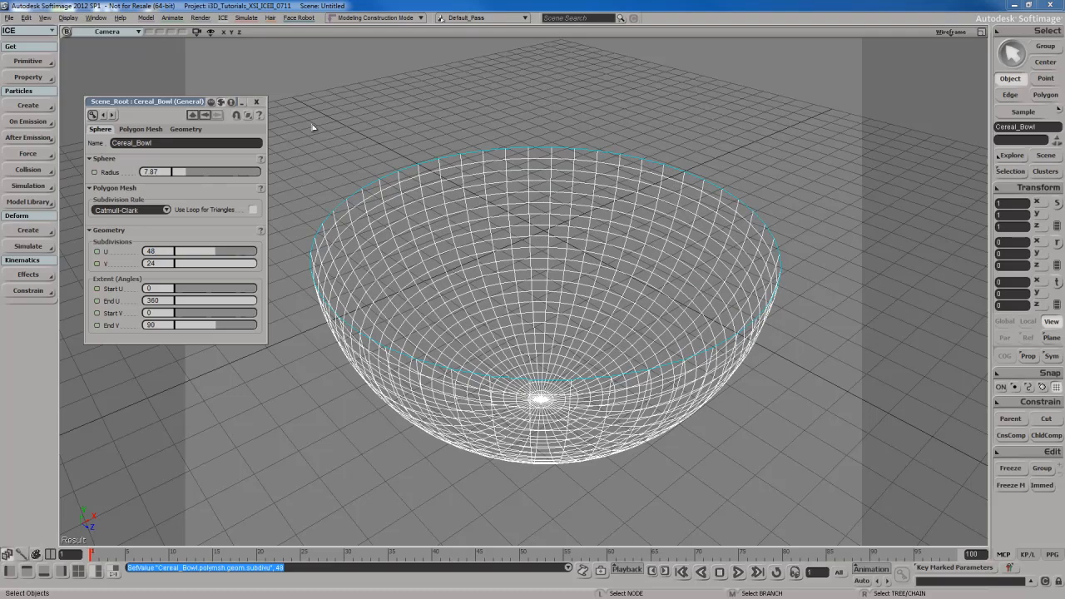
pyautogui.click(257, 102)
# Switch to polygon component selection and set the Camera view to Shaded display
pyautogui.scroll(-5, 511, 215)
pyautogui.scroll(5, 511, 214)
pyautogui.scroll(-1, 545, 265)
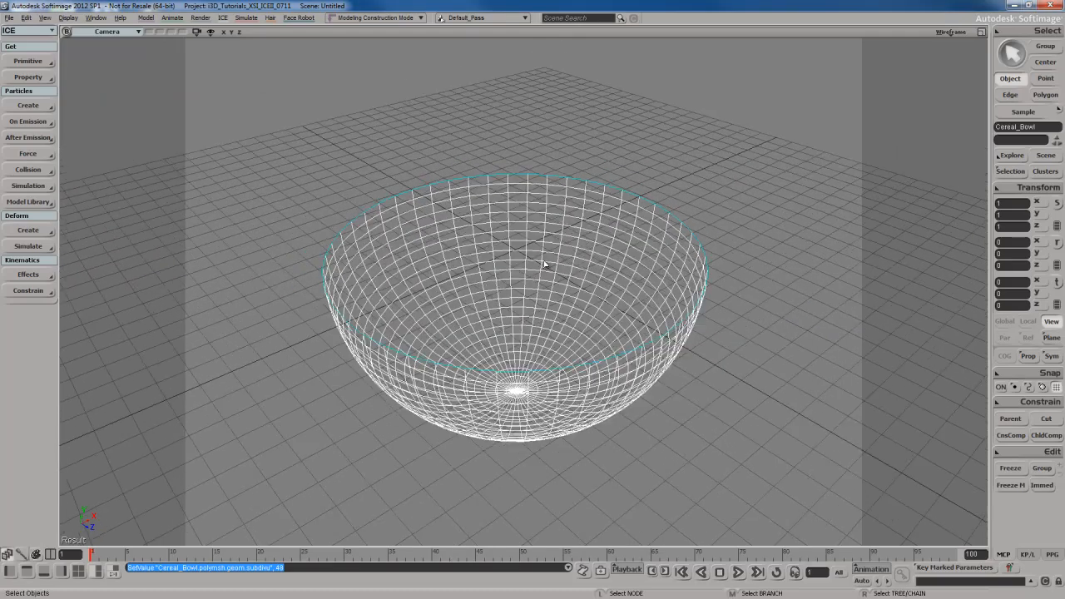
pyautogui.press('u')
pyautogui.press('s')
pyautogui.moveTo(547, 266); pyautogui.dragTo(537, 252, button='right')
pyautogui.middleClick(958, 34)
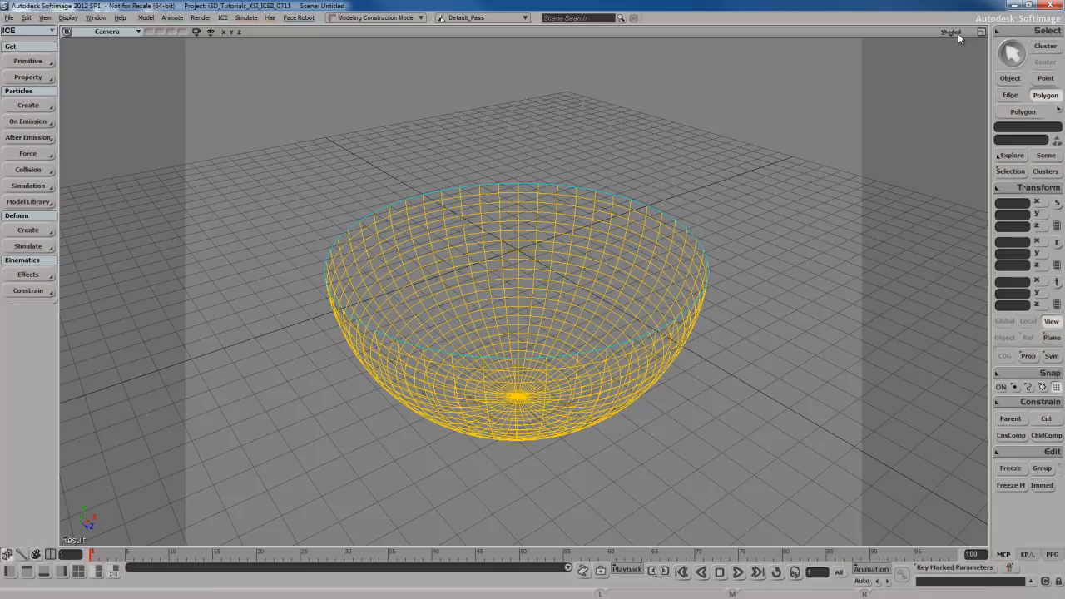
# Select all of the bowl's polygons and duplicate them in place
pyautogui.press('s')
pyautogui.moveTo(608, 413); pyautogui.dragTo(637, 291, button='right')
pyautogui.moveTo(580, 204); pyautogui.dragTo(577, 366, button='right')
pyautogui.scroll(3, 580, 380)
pyautogui.hotkey('ctrl', 'a')
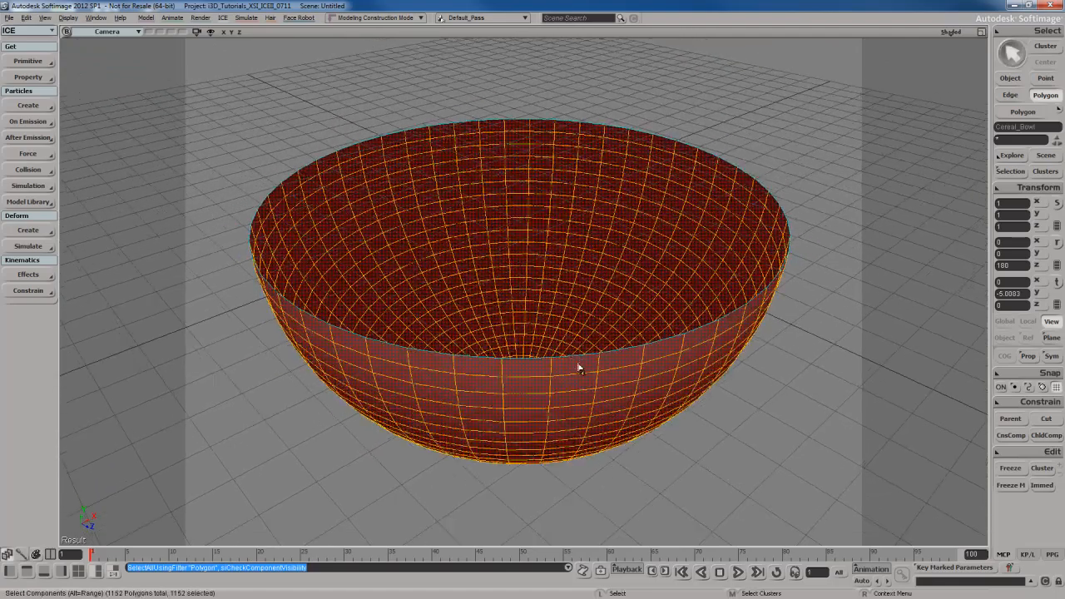
pyautogui.rightClick(569, 379)
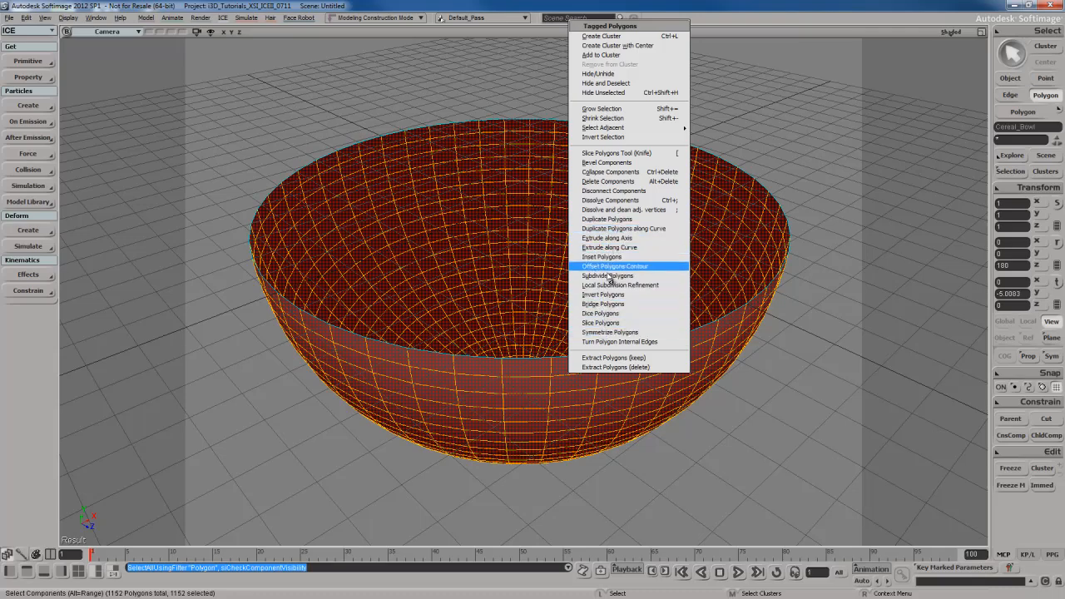
pyautogui.click(607, 219)
# In the Front view, scale the duplicated polygons to about 0.957 in Y around a pivot placed at the rim's corner
pyautogui.moveTo(655, 335); pyautogui.dragTo(654, 315, button='right')
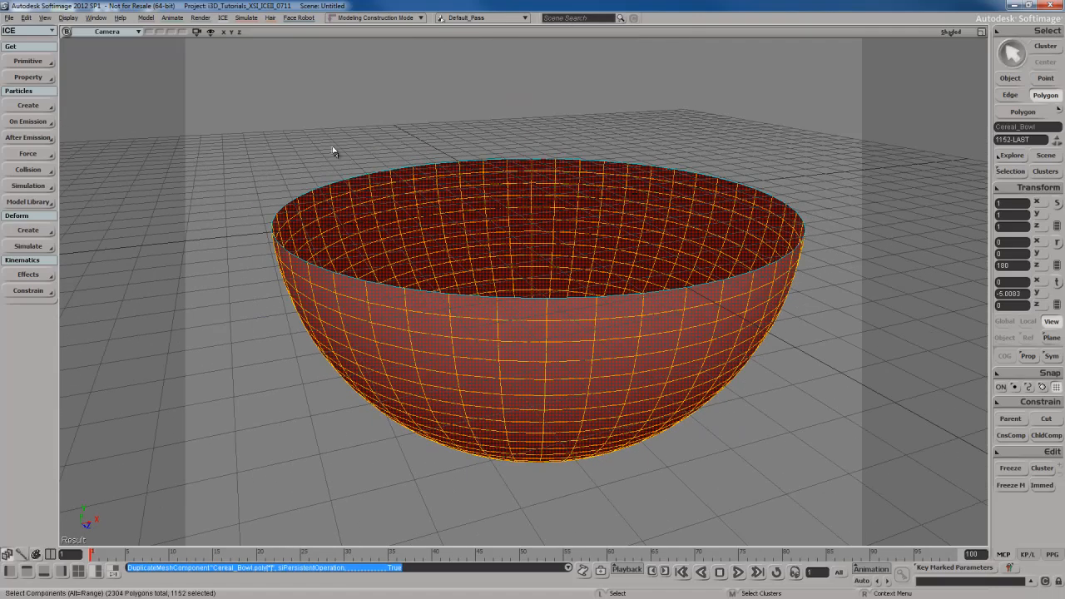
pyautogui.middleClick(107, 32)
pyautogui.press('f')
pyautogui.moveTo(623, 218); pyautogui.dragTo(623, 226)
pyautogui.moveTo(624, 226); pyautogui.dragTo(623, 209, button='middle')
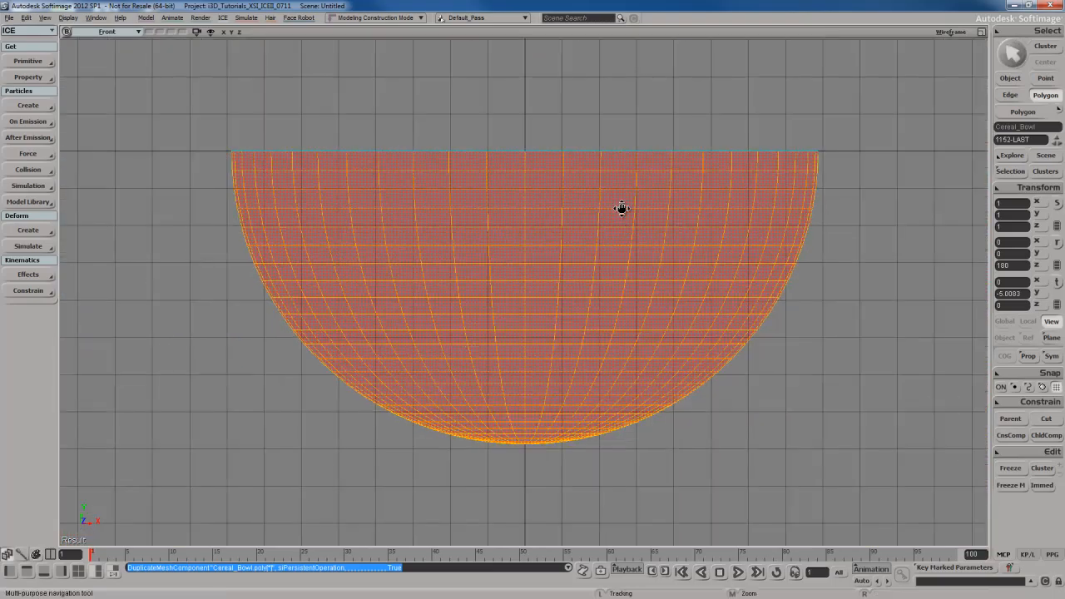
pyautogui.moveTo(630, 207); pyautogui.dragTo(622, 225)
pyautogui.moveTo(621, 225); pyautogui.dragTo(609, 250, button='middle')
pyautogui.moveTo(609, 250); pyautogui.dragTo(616, 236)
pyautogui.press('space')
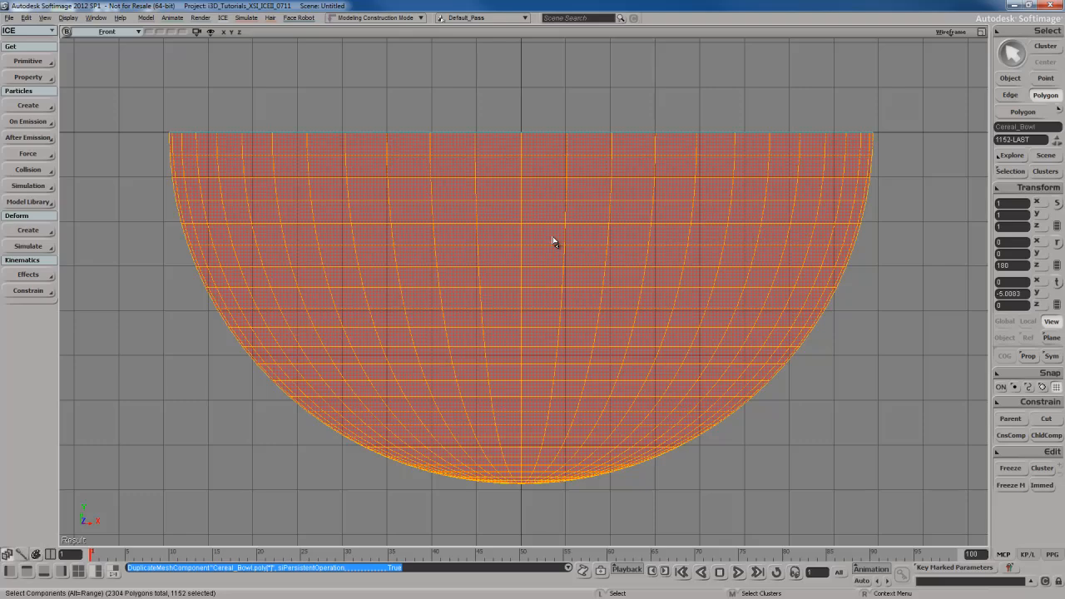
pyautogui.press('s')
pyautogui.moveTo(572, 220); pyautogui.dragTo(577, 232)
pyautogui.press('c')
pyautogui.press('x')
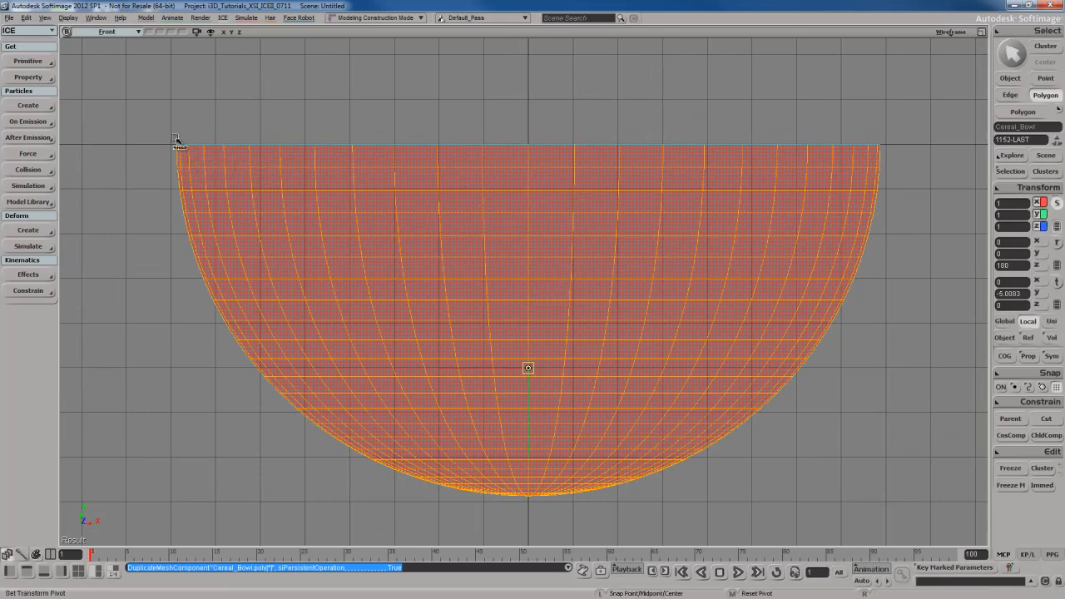
pyautogui.keyDown('alt'); pyautogui.click(171, 136); pyautogui.keyUp('alt')
pyautogui.moveTo(482, 238); pyautogui.dragTo(480, 233)
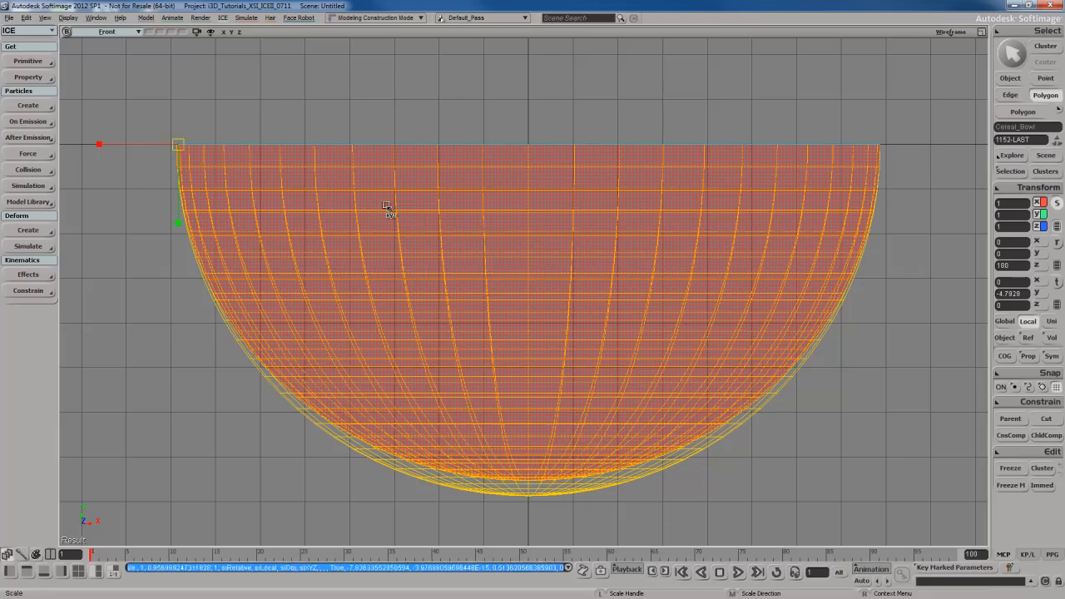
# Back in the Camera view, scale the duplicated polygons to about 0.942 in X and Z around their center of geometry (COG)
pyautogui.middleClick(129, 32)
pyautogui.press('s')
pyautogui.moveTo(491, 152); pyautogui.dragTo(494, 209, button='right')
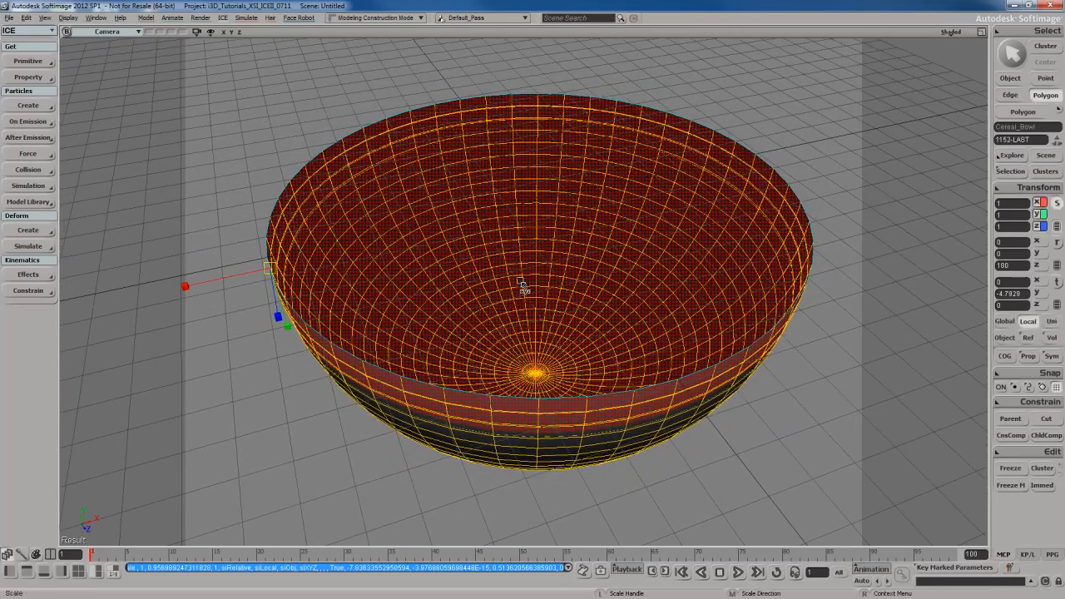
pyautogui.click(1005, 356)
pyautogui.press('u')
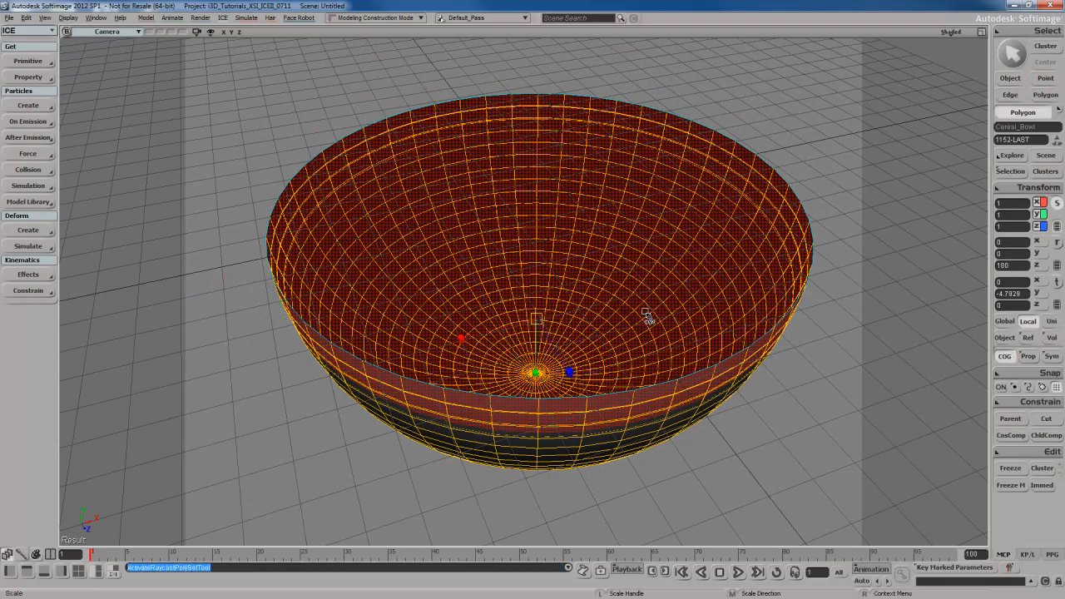
pyautogui.moveTo(516, 379); pyautogui.dragTo(513, 355)
pyautogui.press('space')
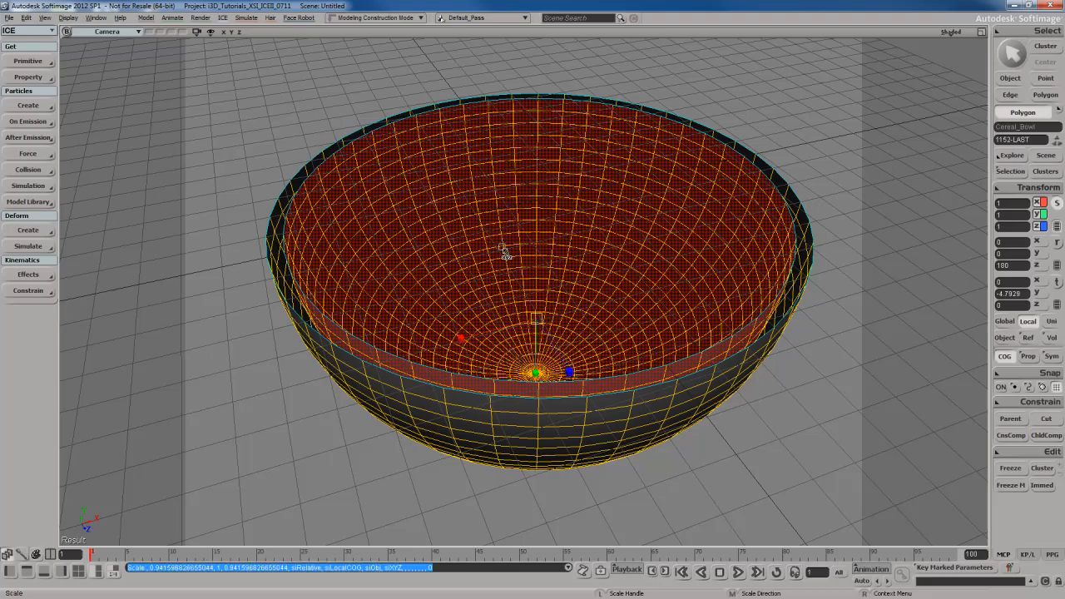
# Invert the duplicated inner polygons of the bowl so they face inward, and clear the polygon selection
pyautogui.rightClick(513, 200)
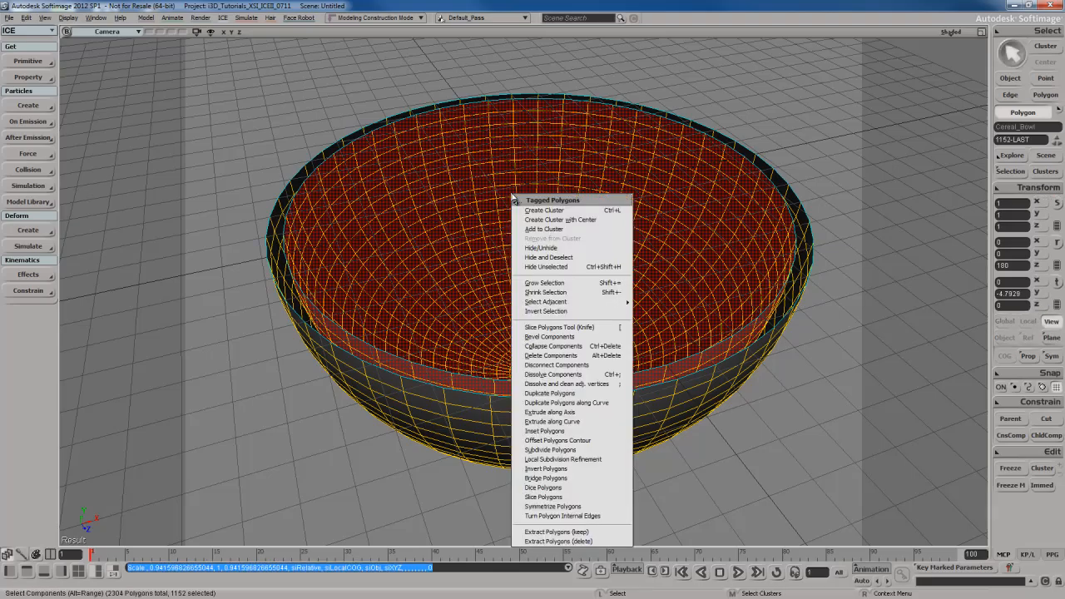
pyautogui.click(550, 468)
pyautogui.press('s')
pyautogui.moveTo(458, 278); pyautogui.dragTo(559, 283)
pyautogui.moveTo(559, 283); pyautogui.dragTo(502, 307, button='middle')
pyautogui.press('g')
# Select the bowl's inner and outer rim edge loops and bridge these boundary edges, then return to object selection
pyautogui.press('i')
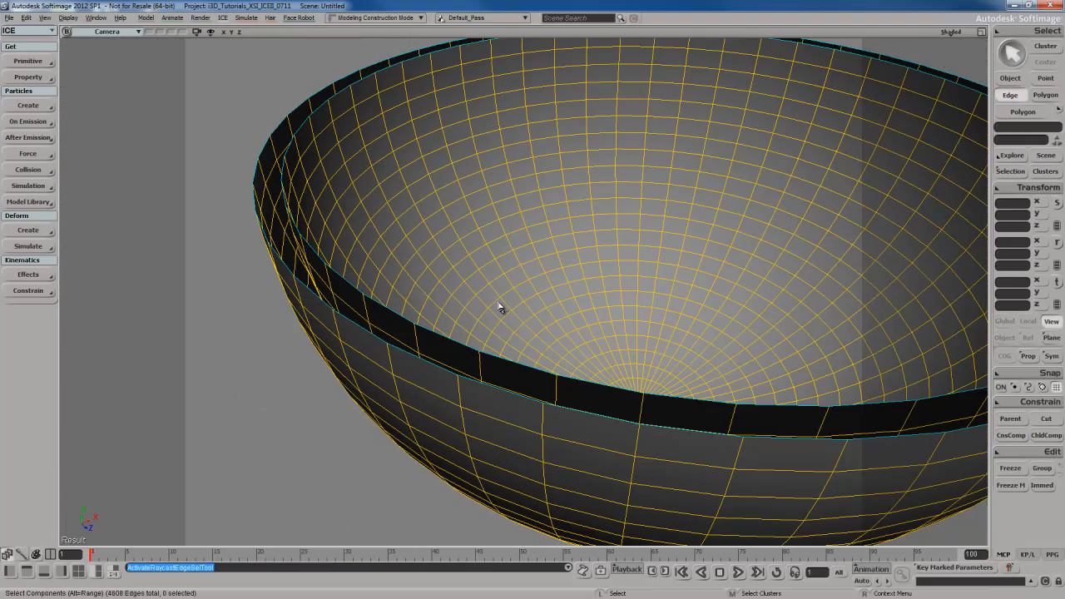
pyautogui.press('s')
pyautogui.moveTo(511, 407); pyautogui.dragTo(490, 309, button='right')
pyautogui.click(633, 343)
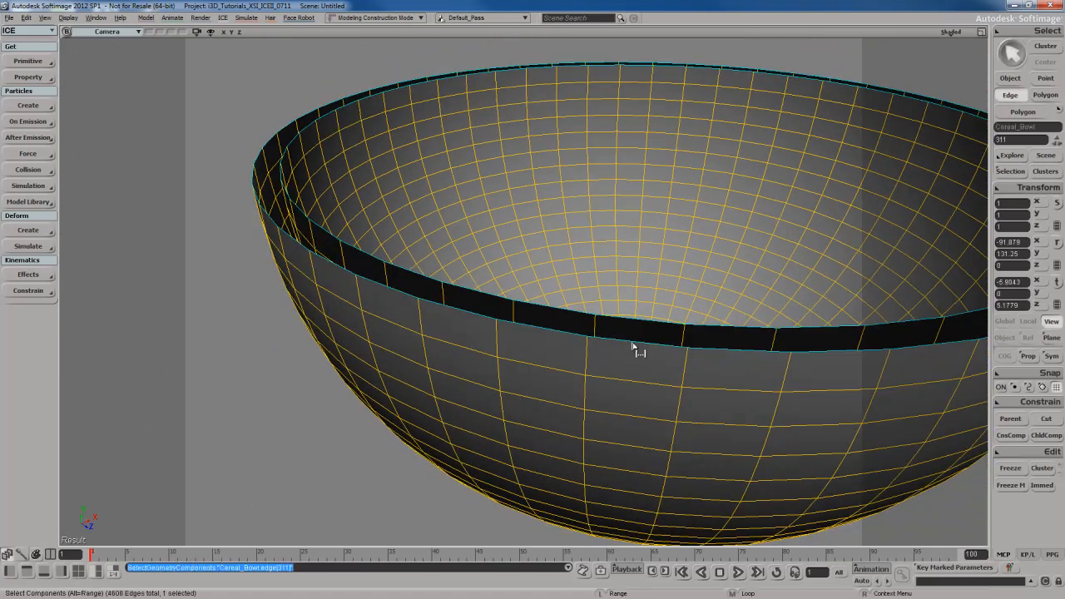
pyautogui.keyDown('alt'); pyautogui.middleClick(635, 344); pyautogui.keyUp('alt')
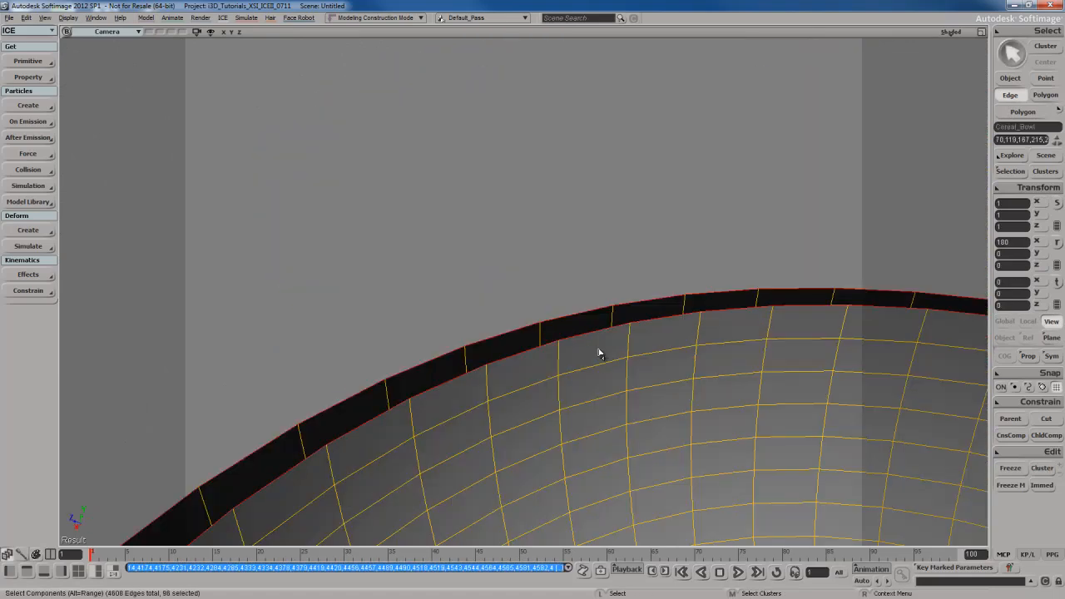
pyautogui.rightClick(596, 361)
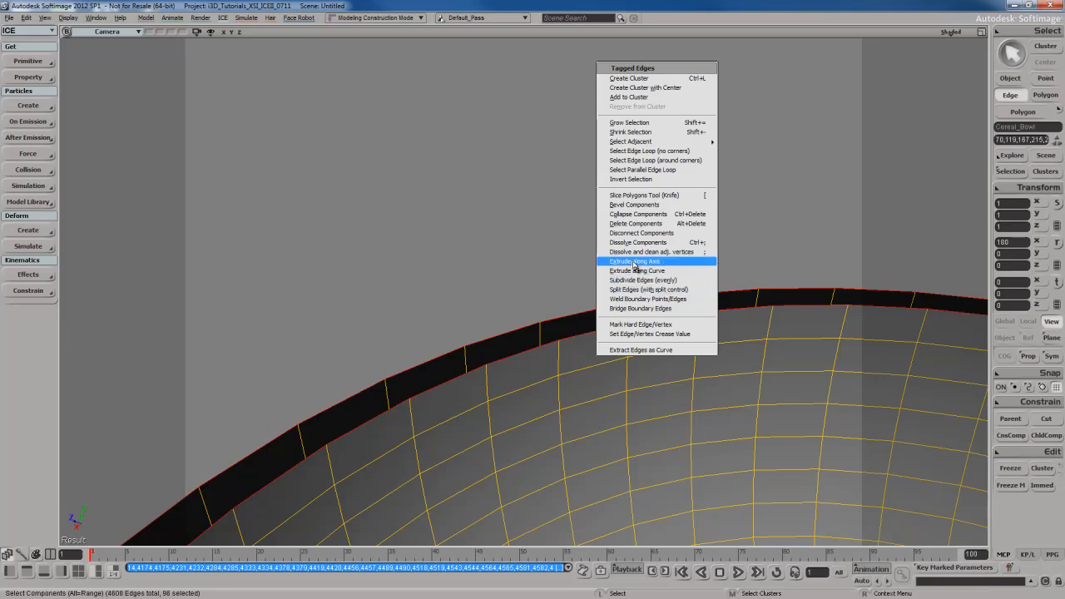
pyautogui.click(657, 261)
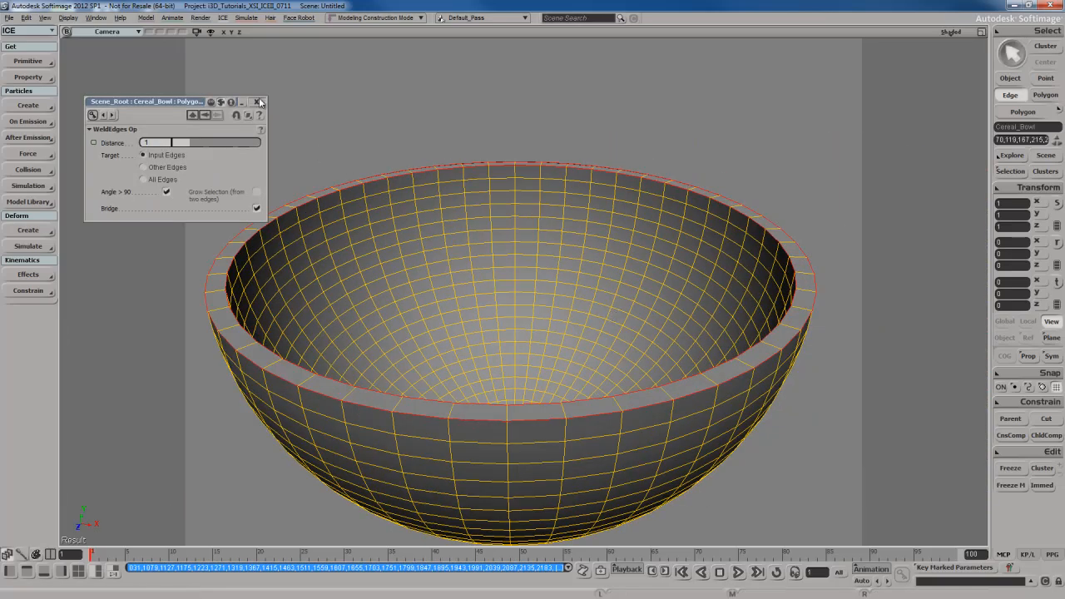
pyautogui.press('space')
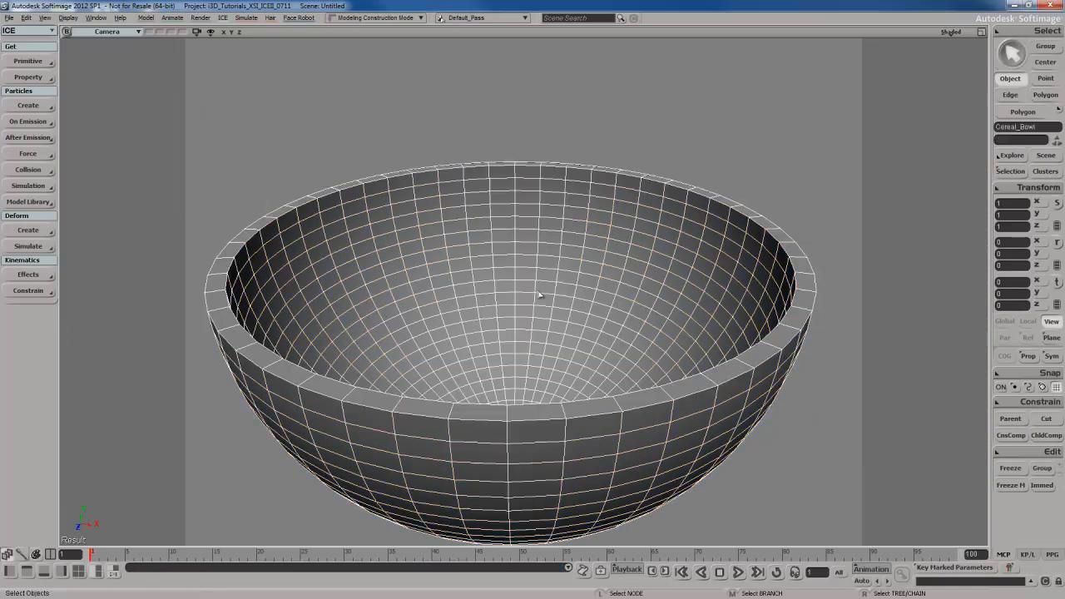
# Inspect the bowl's closed rim and inner wall from several angles and distances
pyautogui.moveTo(542, 297); pyautogui.dragTo(582, 302)
pyautogui.moveTo(581, 301); pyautogui.dragTo(574, 335, button='right')
pyautogui.scroll(-4, 575, 334)
pyautogui.moveTo(584, 346); pyautogui.dragTo(577, 383)
pyautogui.moveTo(578, 382); pyautogui.dragTo(602, 349, button='right')
pyautogui.scroll(2, 595, 325)
pyautogui.moveTo(602, 350); pyautogui.dragTo(582, 328)
pyautogui.moveTo(581, 328)
pyautogui.mouseDown(button='right')
pyautogui.moveTo(571, 339)
pyautogui.moveTo(585, 321)
pyautogui.mouseUp(button='right')
pyautogui.scroll(-4, 585, 320)
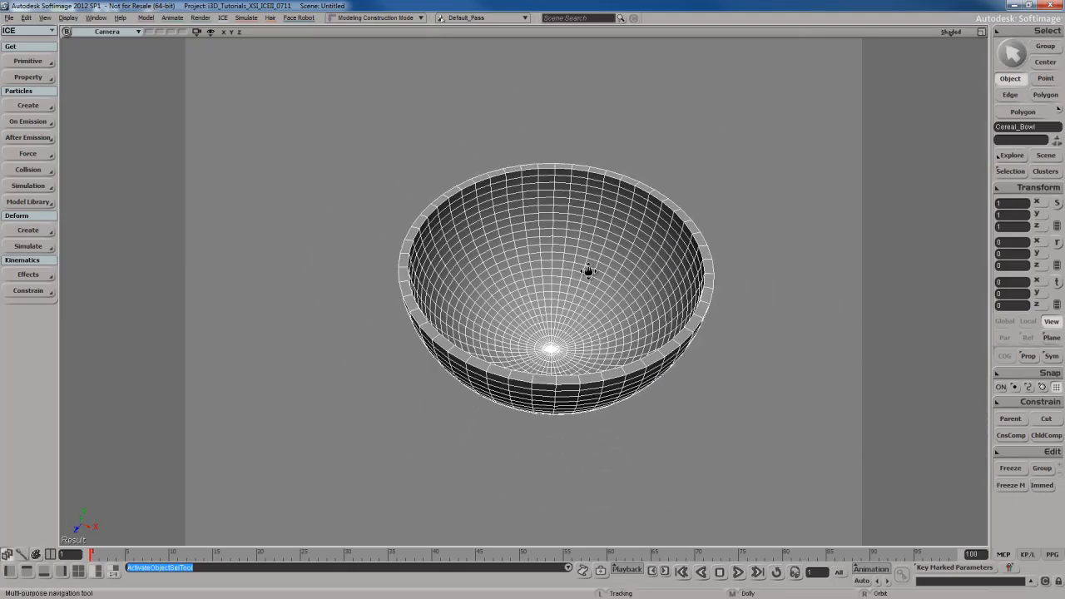
# Raise the bowl above the grid to about 6.70 in Y
pyautogui.moveTo(589, 271); pyautogui.dragTo(575, 330)
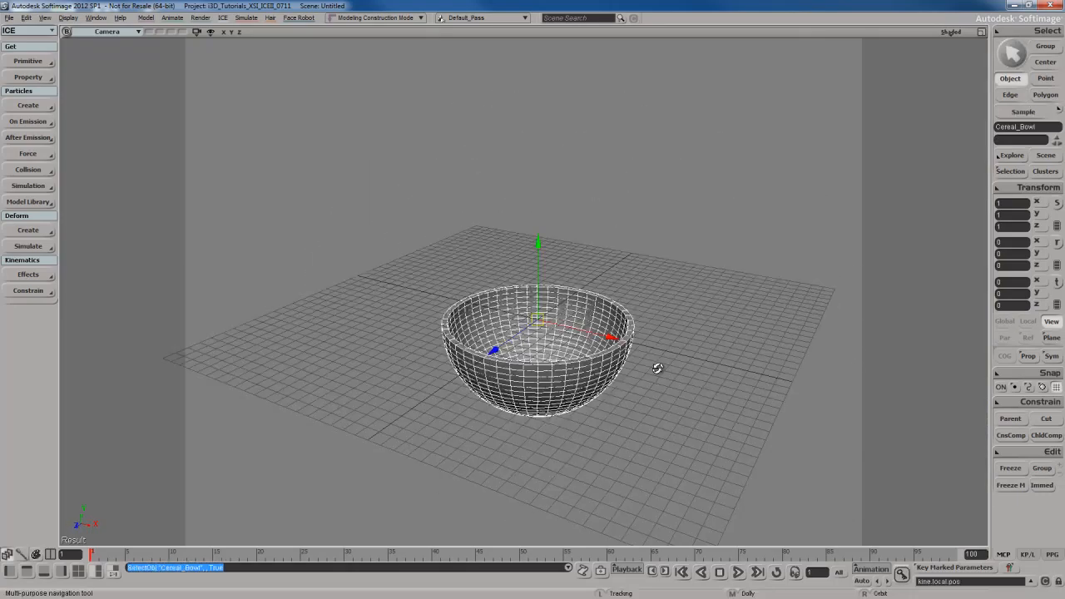
pyautogui.moveTo(658, 369); pyautogui.dragTo(635, 316, button='right')
pyautogui.moveTo(657, 436); pyautogui.dragTo(658, 354)
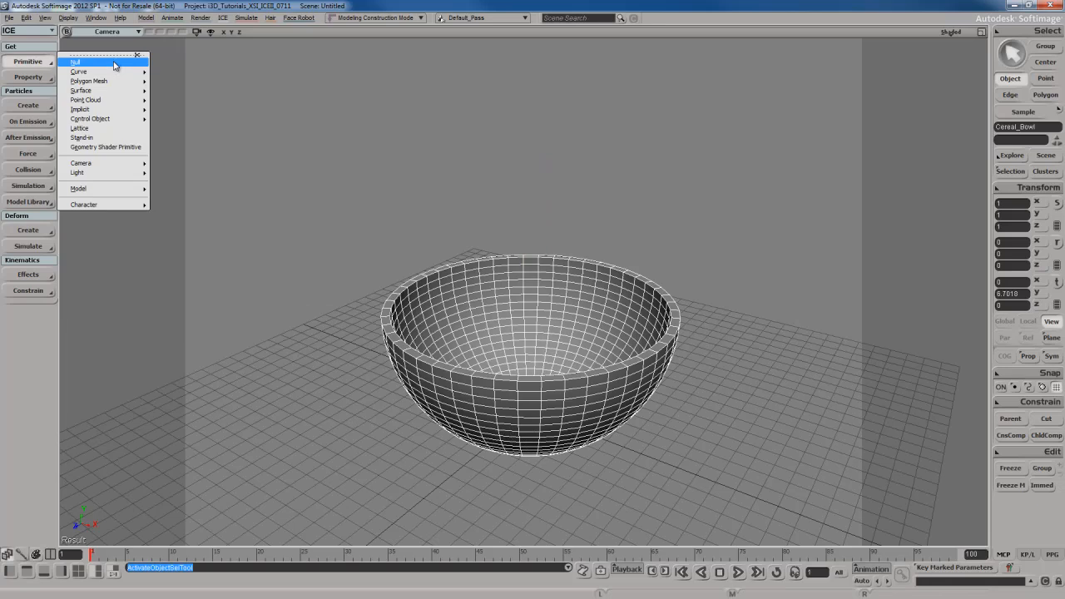
# Create a null and move it above the bowl to about 18.14 in Y
pyautogui.click(115, 65)
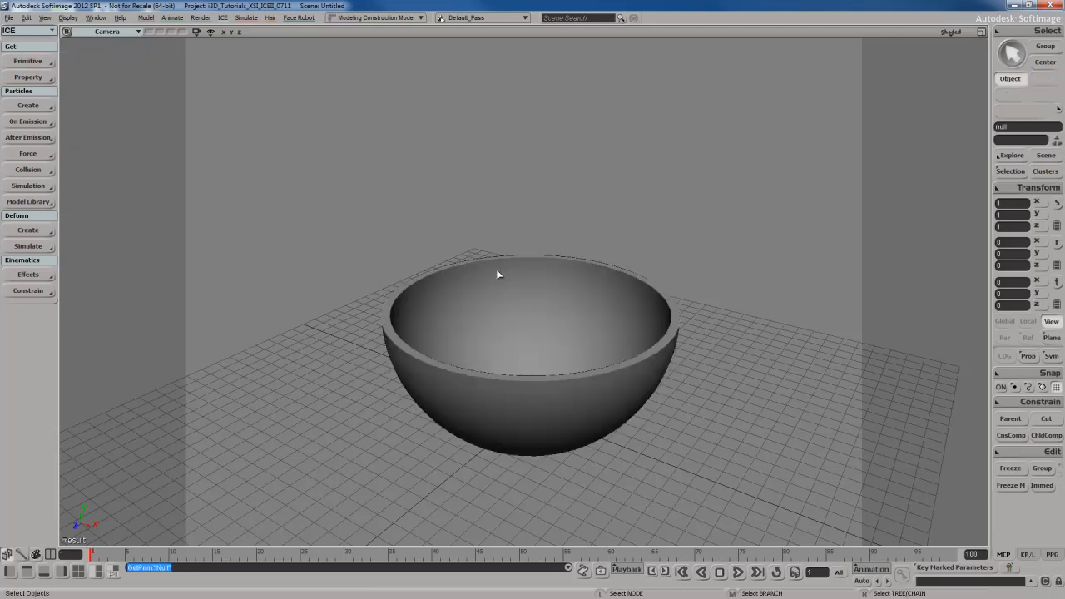
pyautogui.press('s')
pyautogui.moveTo(498, 272); pyautogui.dragTo(607, 375, button='right')
pyautogui.press('v')
pyautogui.press('s')
pyautogui.moveTo(607, 374); pyautogui.dragTo(585, 162, button='middle')
pyautogui.press('s')
pyautogui.moveTo(575, 205); pyautogui.dragTo(577, 263)
pyautogui.press('v')
pyautogui.moveTo(580, 366); pyautogui.dragTo(580, 325, button='middle')
pyautogui.rightClick(574, 281)
pyautogui.click(576, 313)
pyautogui.rightClick(578, 260)
pyautogui.click(556, 291)
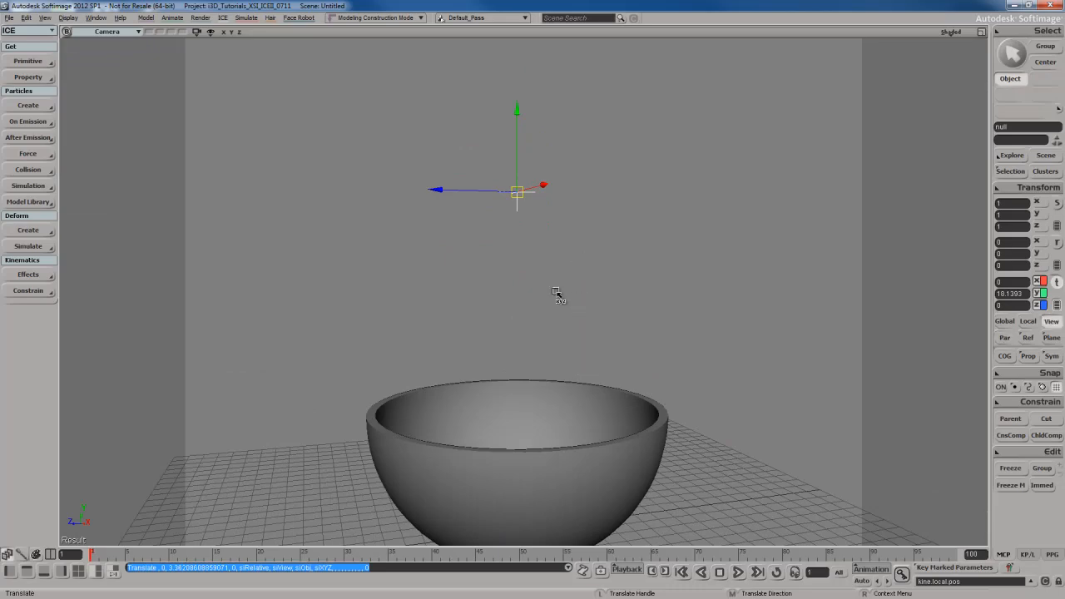
# Examine the null's position relative to the bowl from several angles, selecting the bowl and the null in turn
pyautogui.press('s')
pyautogui.moveTo(560, 273); pyautogui.dragTo(564, 257)
pyautogui.moveTo(563, 254); pyautogui.dragTo(578, 297, button='right')
pyautogui.press('space')
pyautogui.press('s')
pyautogui.moveTo(576, 293); pyautogui.dragTo(571, 314)
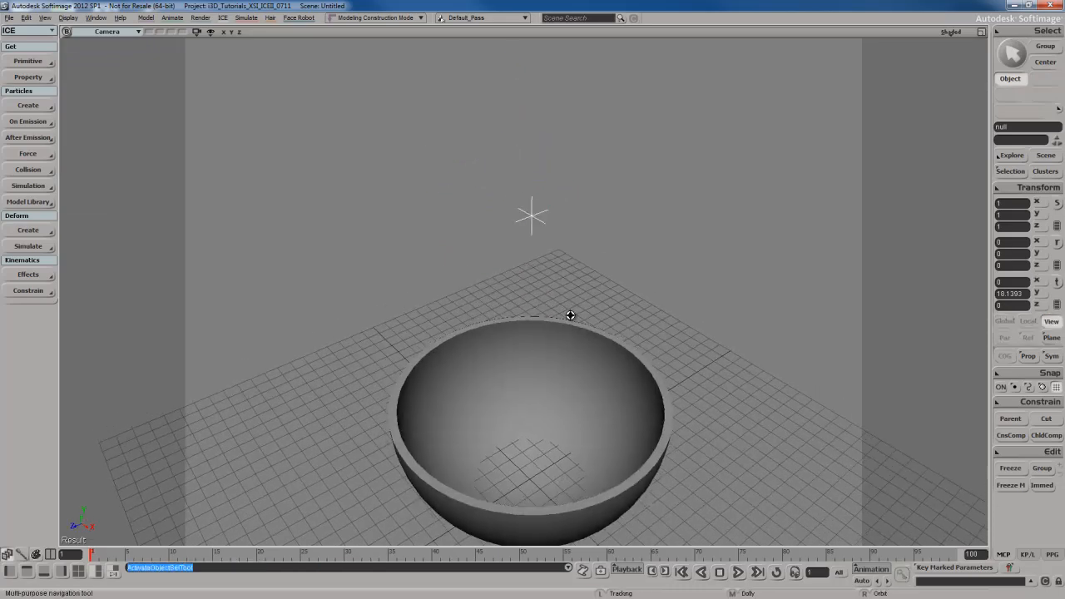
pyautogui.moveTo(571, 313); pyautogui.dragTo(578, 319, button='right')
pyautogui.moveTo(577, 318); pyautogui.dragTo(573, 301)
pyautogui.moveTo(573, 334); pyautogui.dragTo(559, 345, button='right')
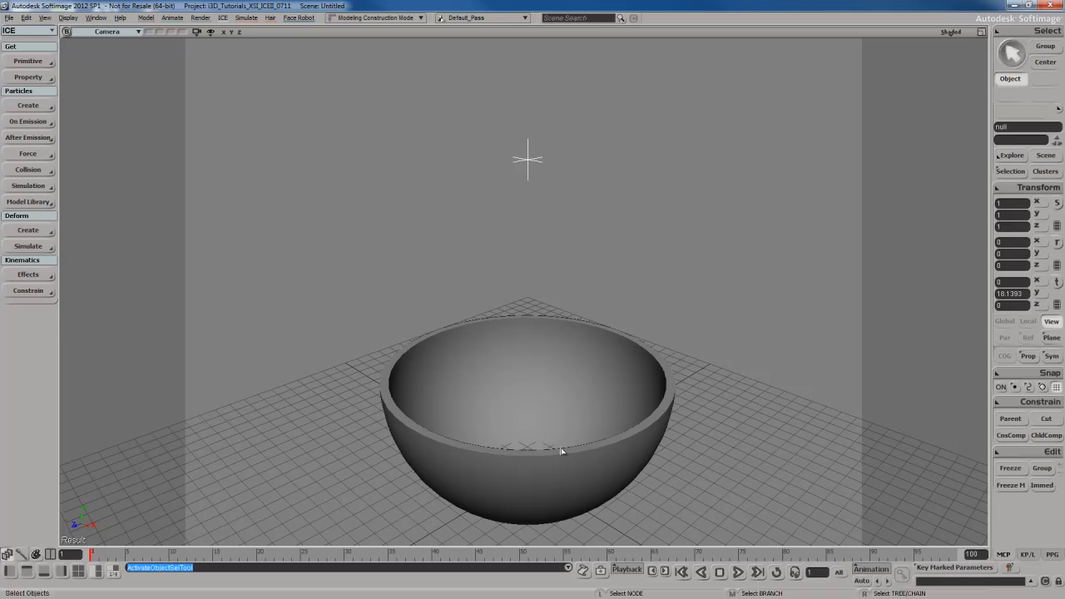
pyautogui.click(583, 391)
pyautogui.press('s')
pyautogui.moveTo(581, 430); pyautogui.dragTo(583, 409)
pyautogui.moveTo(583, 408); pyautogui.dragTo(573, 362, button='right')
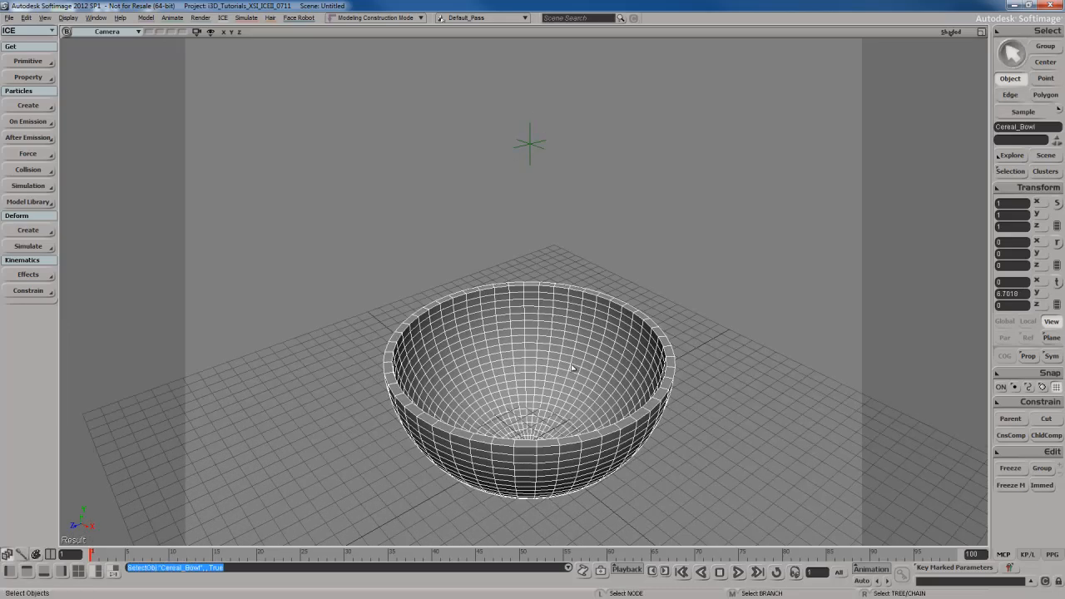
pyautogui.moveTo(594, 195); pyautogui.dragTo(606, 239, button='right')
pyautogui.moveTo(606, 239); pyautogui.dragTo(609, 250)
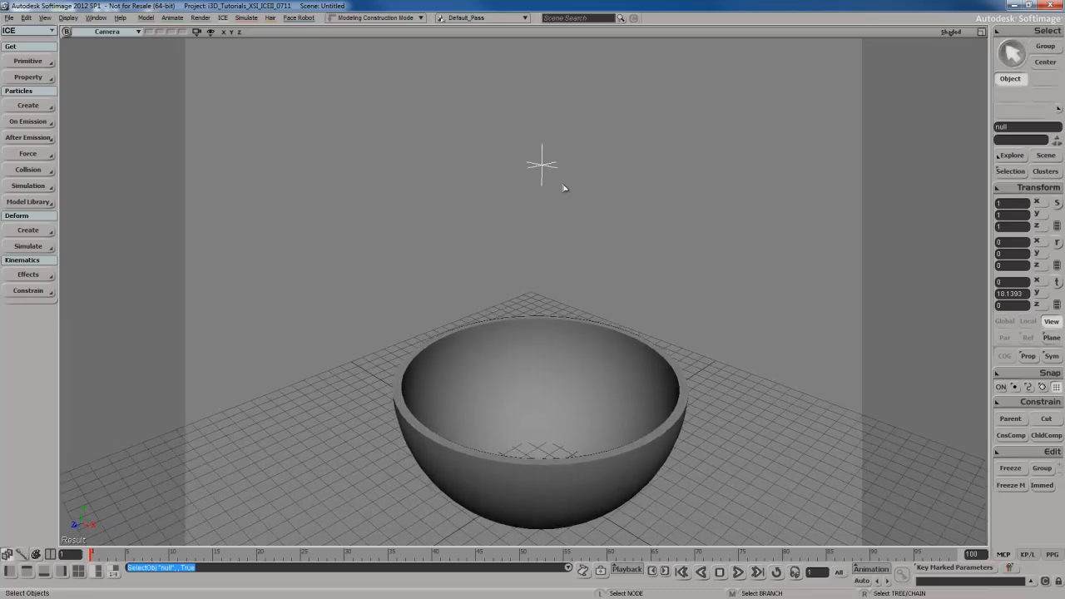
# Set the null's primary display icon to Rings and deselect everything
pyautogui.press('Return')
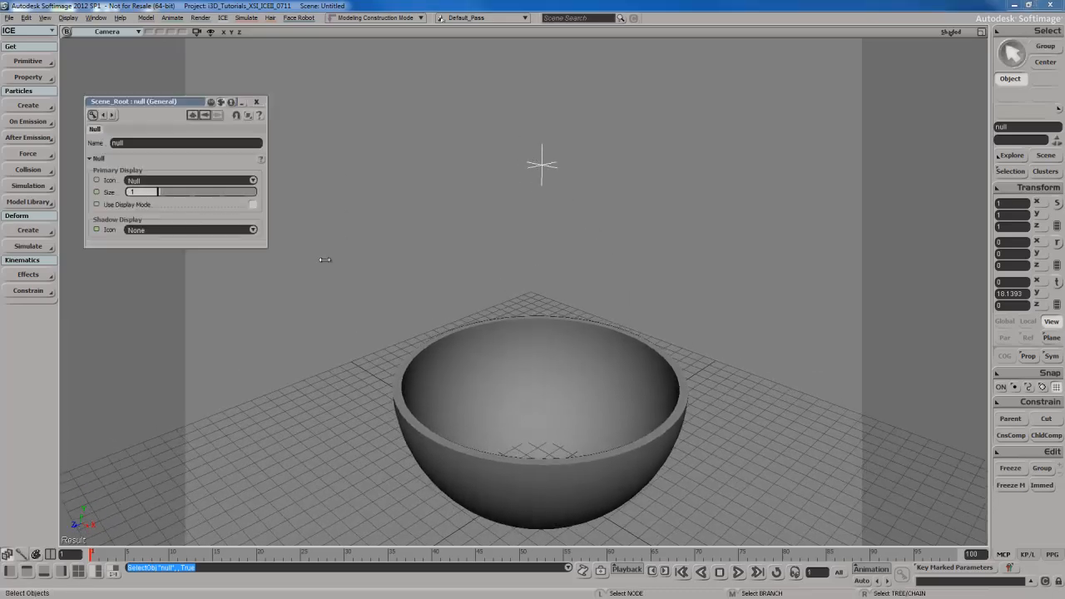
pyautogui.click(193, 180)
pyautogui.click(140, 189)
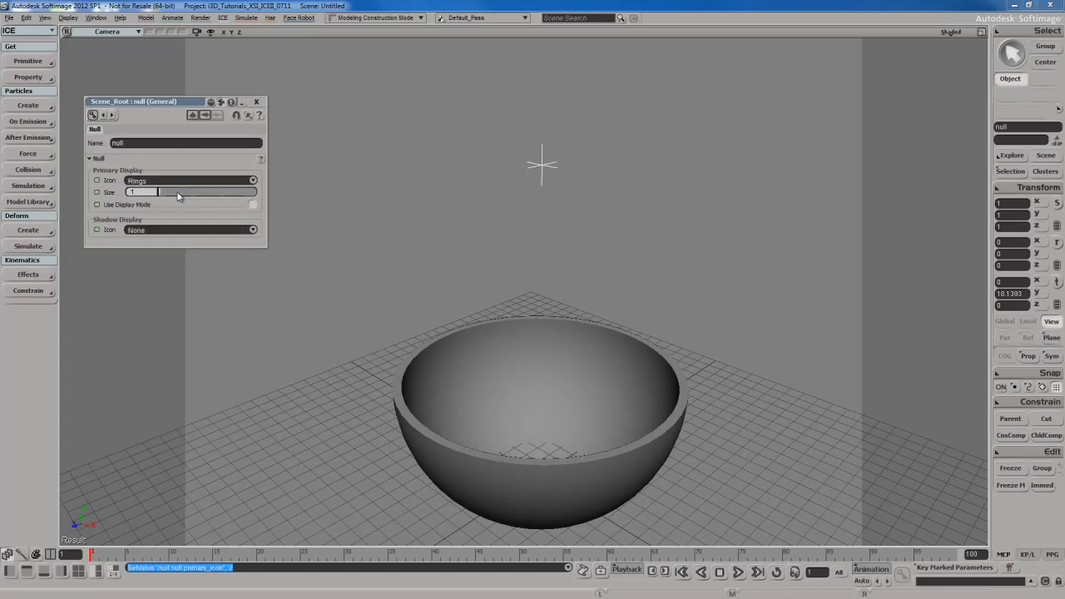
pyautogui.click(256, 101)
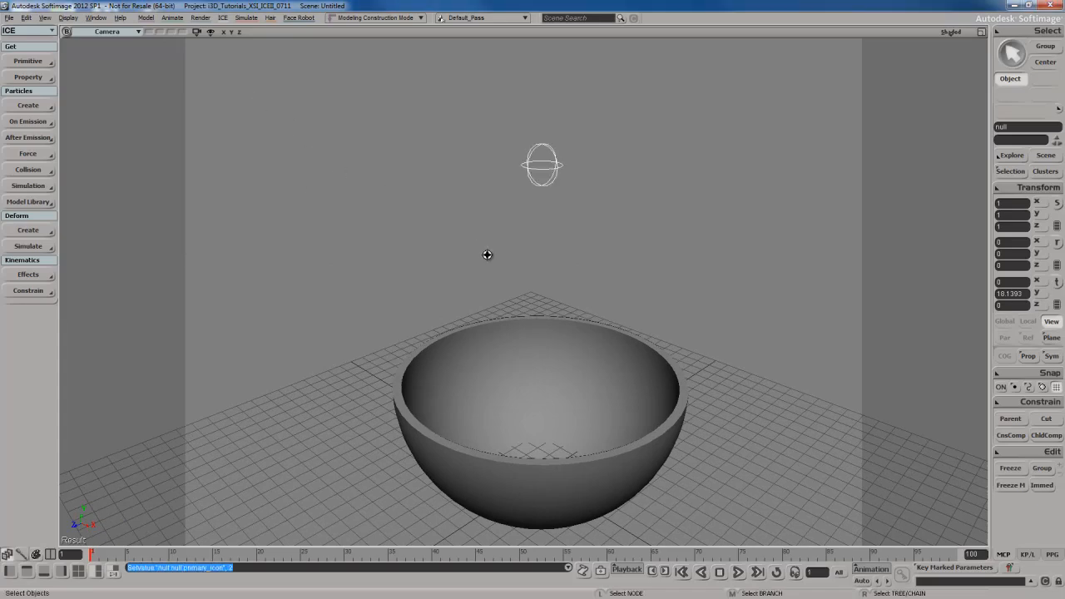
pyautogui.press('s')
pyautogui.moveTo(487, 255)
pyautogui.mouseDown(button='right')
pyautogui.moveTo(497, 235)
pyautogui.moveTo(487, 234)
pyautogui.moveTo(507, 252)
pyautogui.mouseUp(button='right')
pyautogui.press('space')
pyautogui.click(583, 261)
# Create a Lagoa Volume Emission using the null as emitter and the bowl as geometry collider
pyautogui.press('s')
pyautogui.moveTo(583, 261); pyautogui.dragTo(441, 210, button='right')
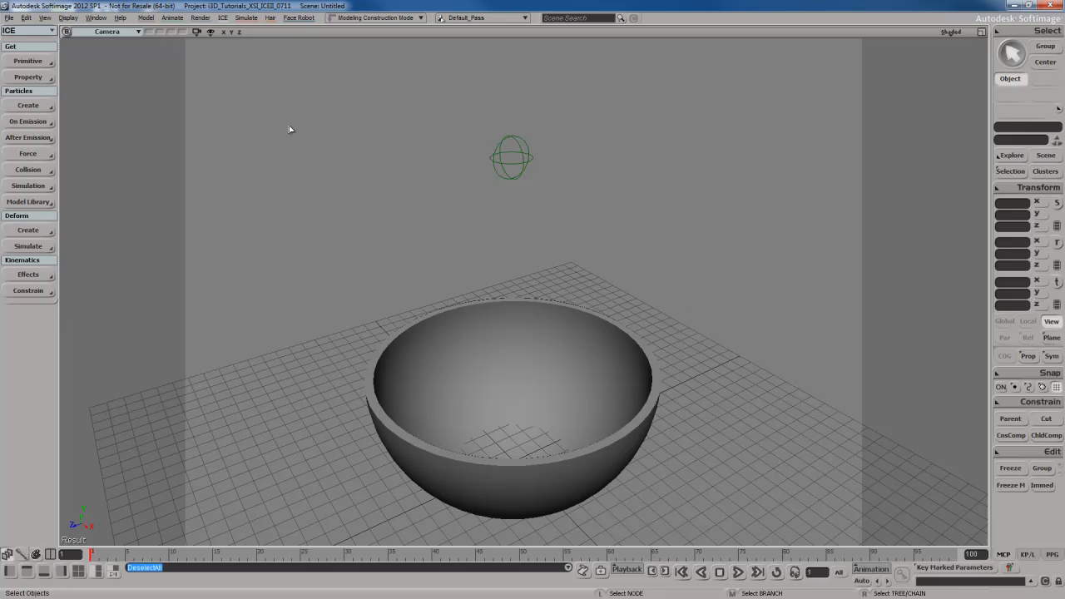
pyautogui.click(46, 107)
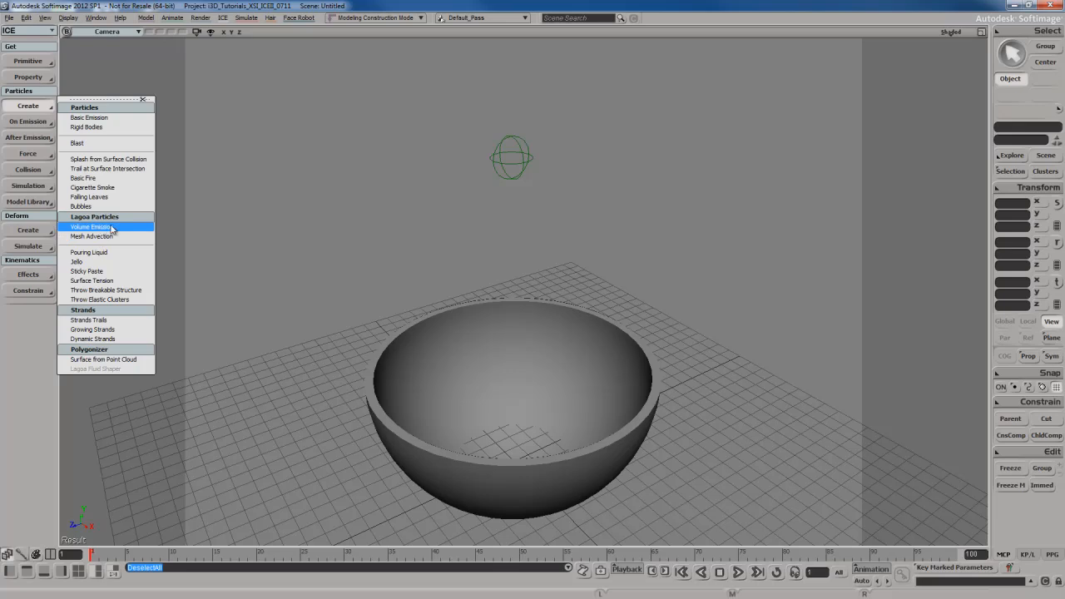
pyautogui.click(112, 228)
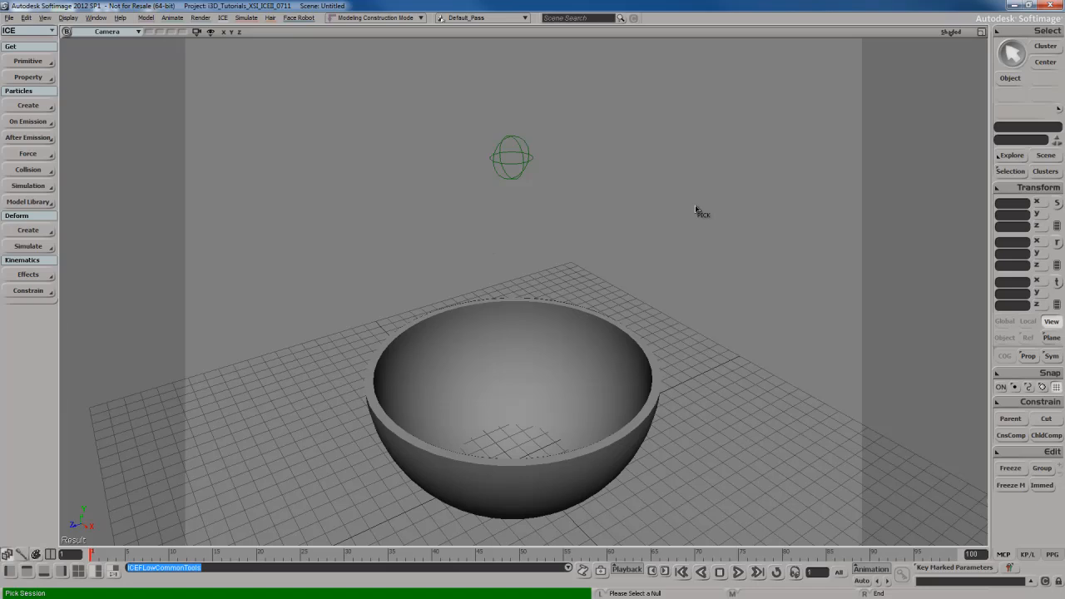
pyautogui.click(502, 148)
pyautogui.click(511, 328)
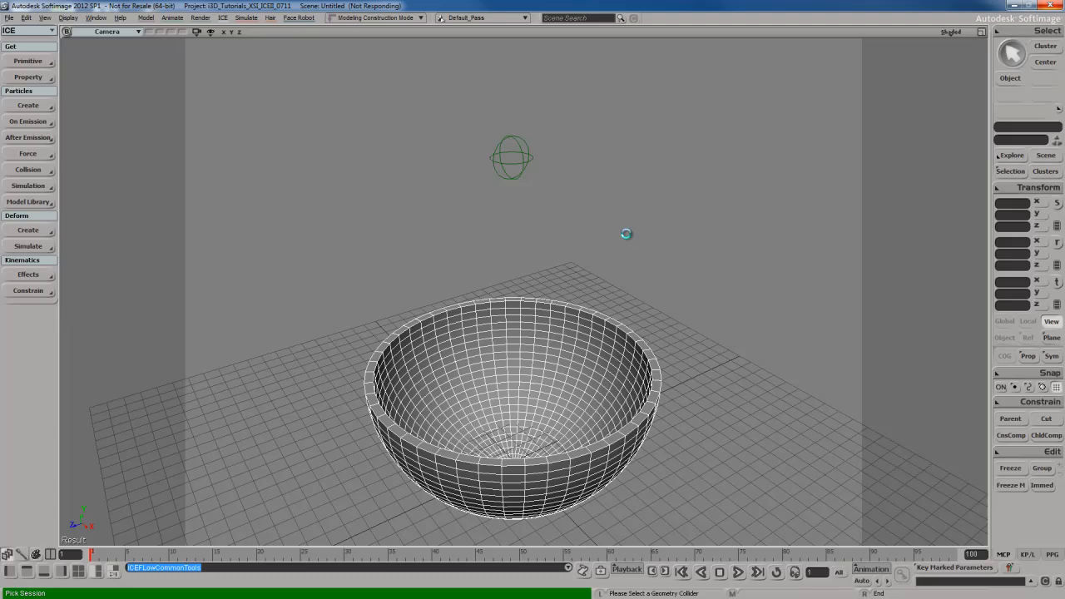
# Switch to the layout with the Explorer and ICE Tree, enlarge the Camera view, and move the Lagoa Emit Grid properties aside
pyautogui.moveTo(220, 106)
pyautogui.mouseDown()
pyautogui.moveTo(344, 60)
pyautogui.moveTo(778, 60)
pyautogui.moveTo(855, 21)
pyautogui.mouseUp()
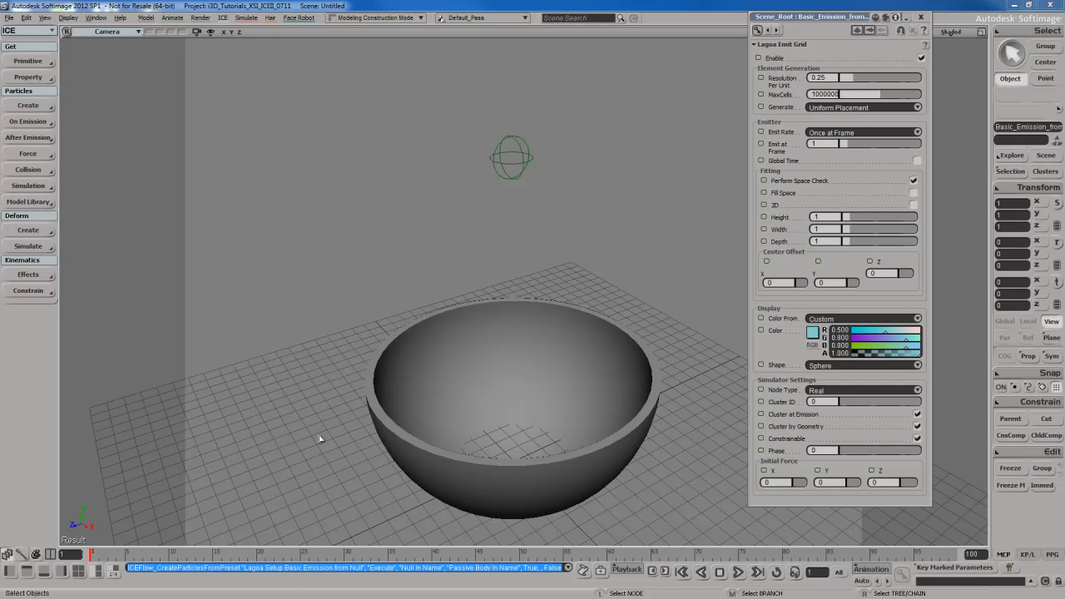
pyautogui.click(116, 572)
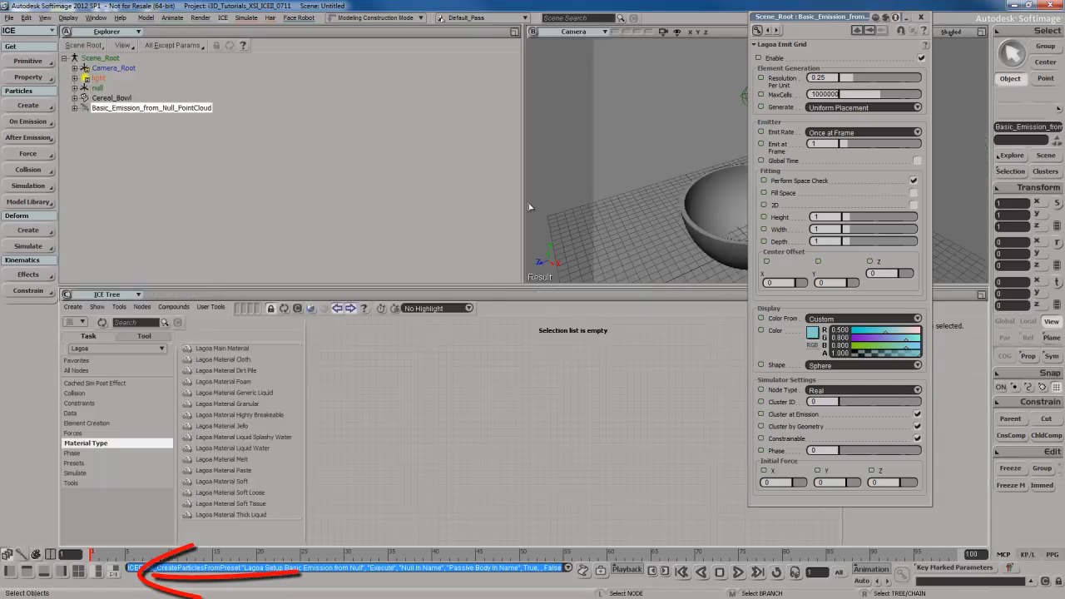
pyautogui.moveTo(526, 200); pyautogui.dragTo(263, 200)
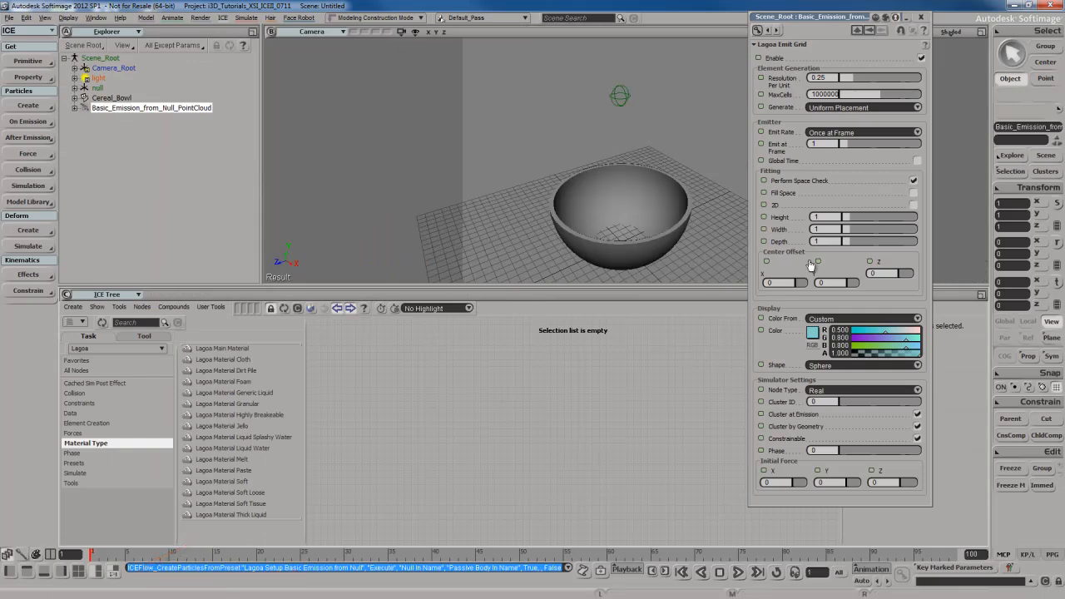
pyautogui.moveTo(856, 20); pyautogui.dragTo(1012, 8)
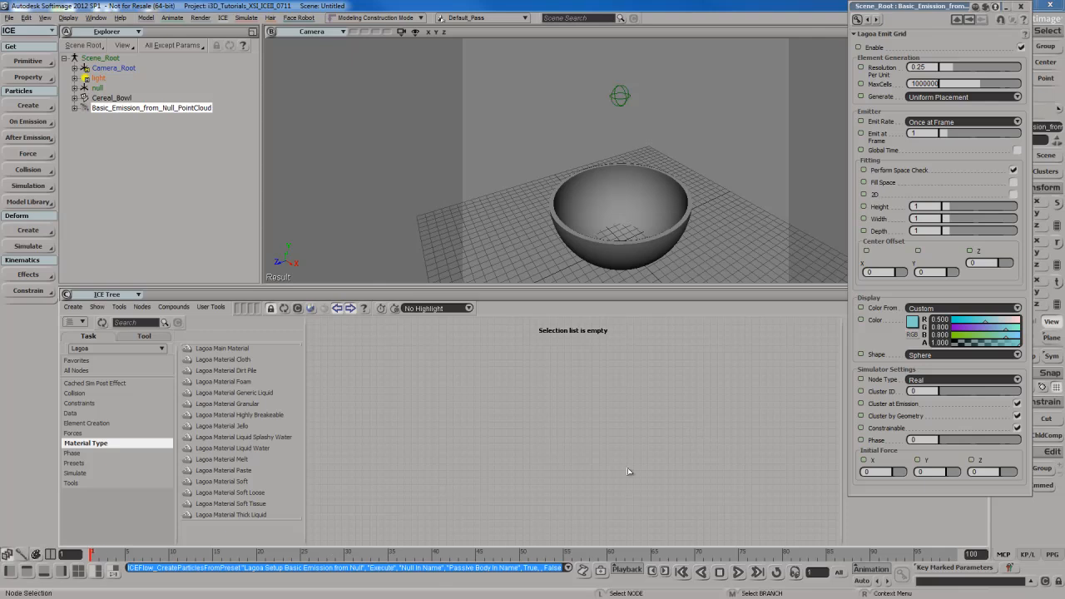
# Play the simulation and set the timeline's end frame to 10000
pyautogui.hotkey('alt', '.')
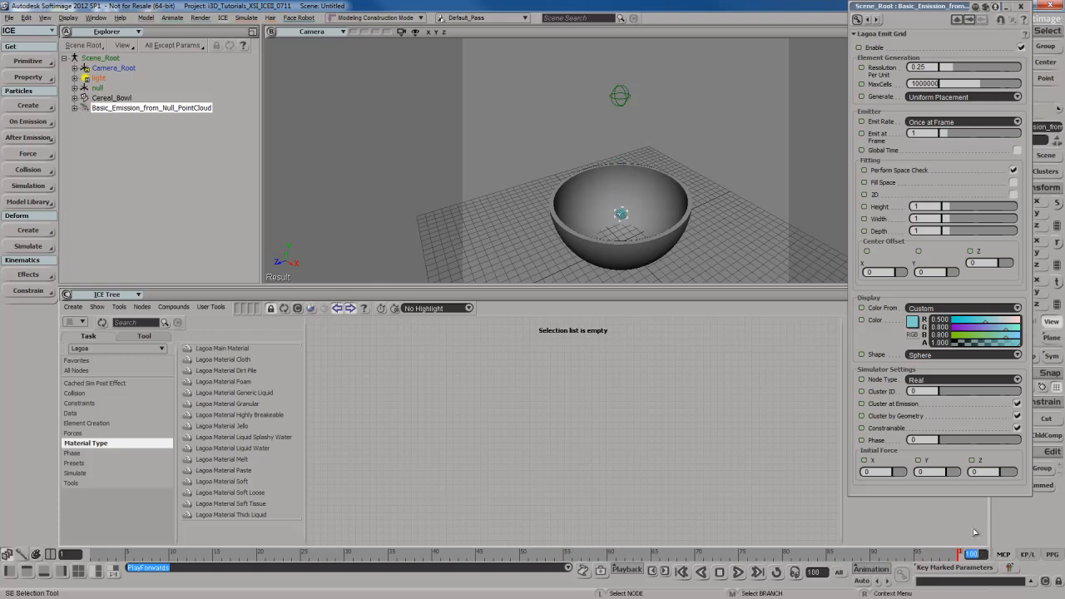
pyautogui.write('10000')
pyautogui.press('Return')
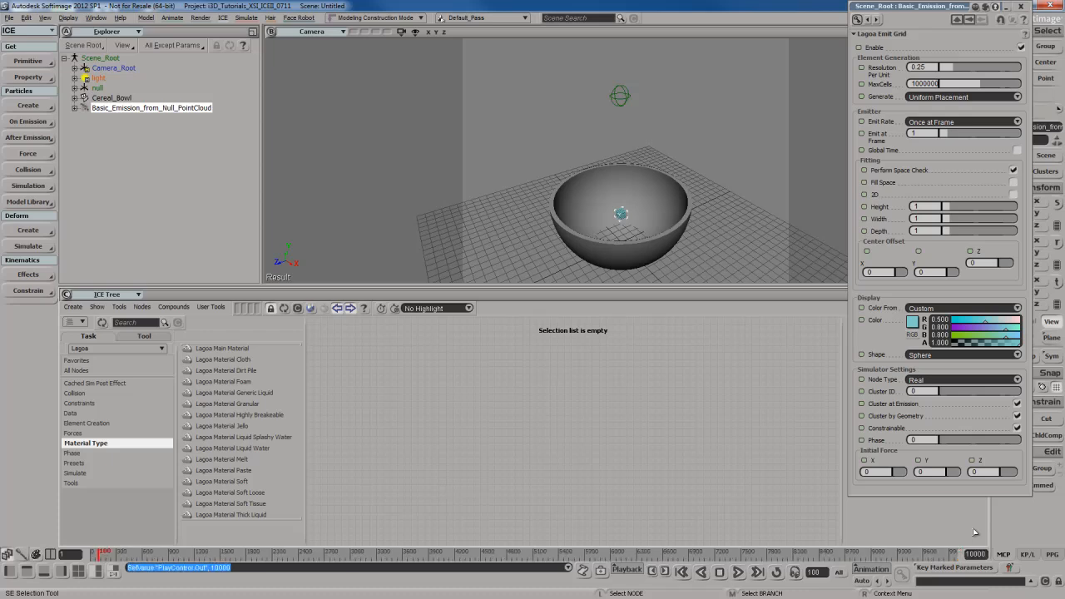
# Play the simulation, examine up close how the particles behave in the bowl, then stop and return to the first frame
pyautogui.press('Up')
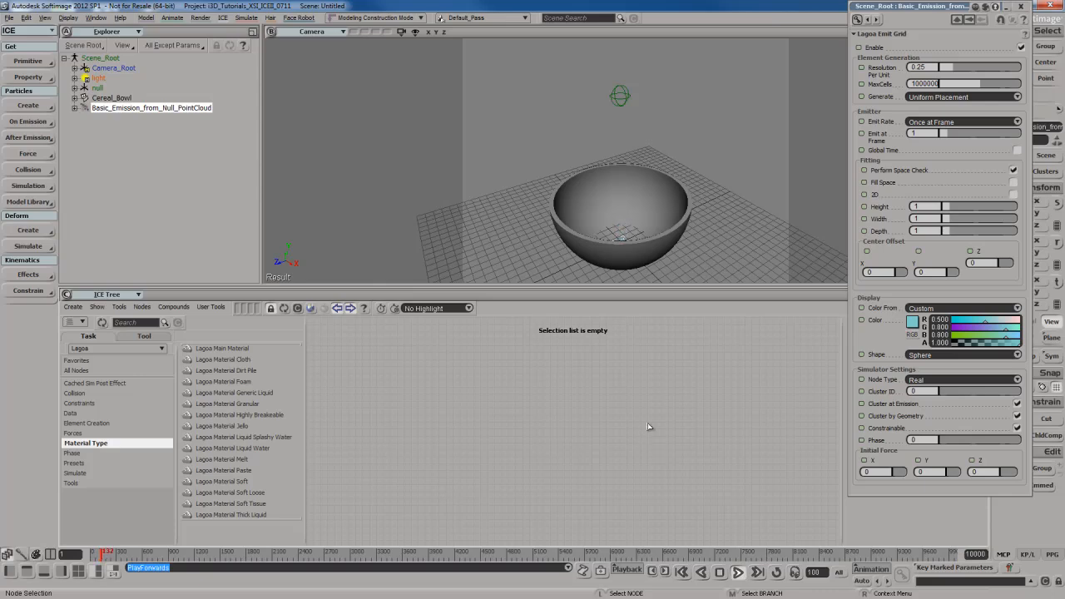
pyautogui.press('s')
pyautogui.moveTo(704, 150); pyautogui.dragTo(705, 206, button='right')
pyautogui.moveTo(705, 207); pyautogui.dragTo(707, 180)
pyautogui.scroll(10, 707, 181)
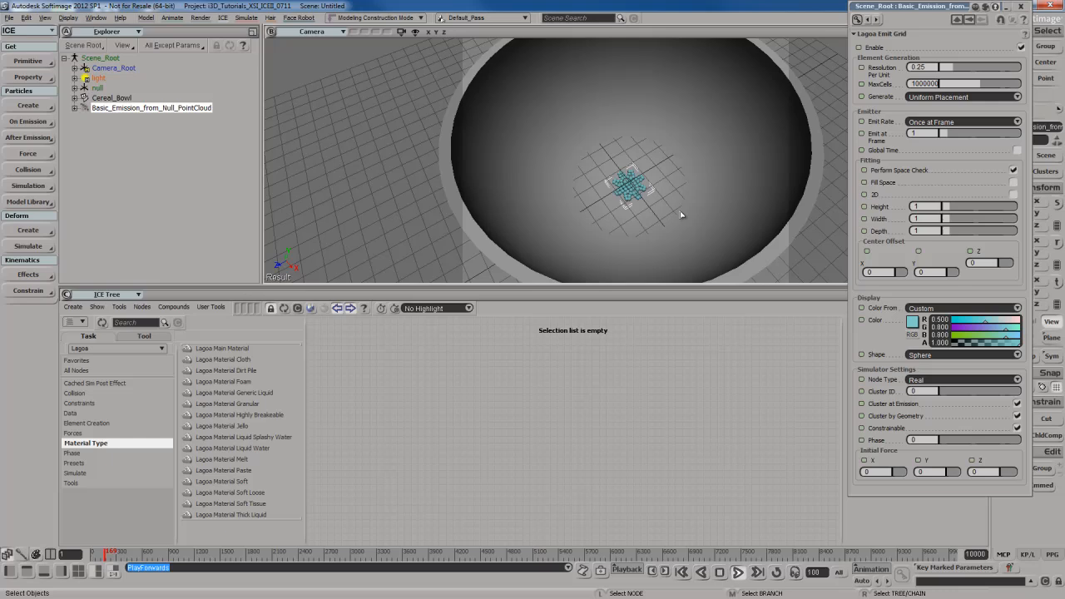
pyautogui.scroll(3, 681, 214)
pyautogui.press('s')
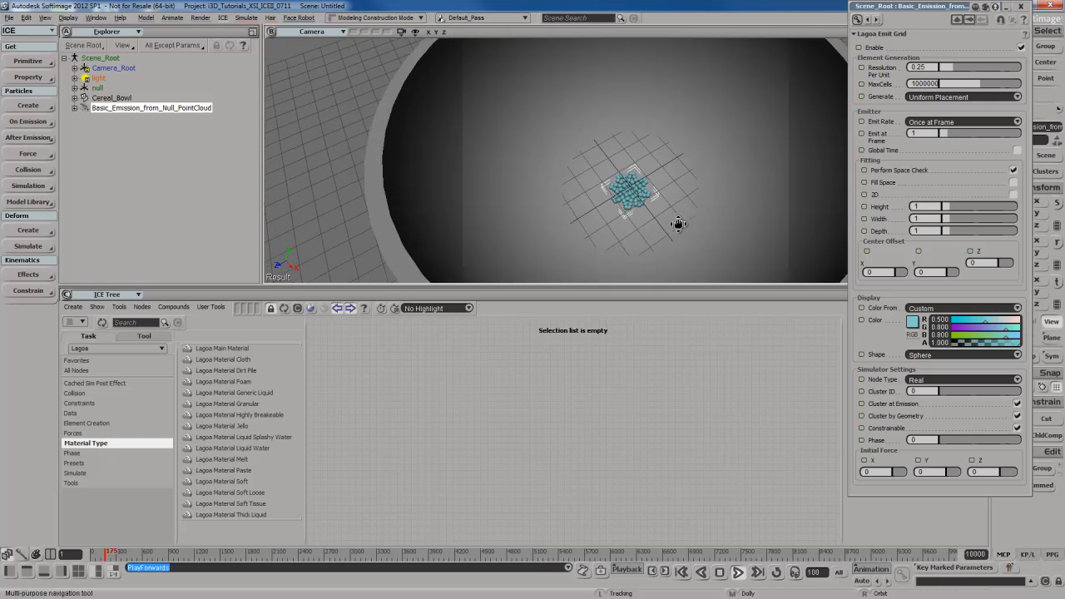
pyautogui.moveTo(677, 223)
pyautogui.mouseDown(button='right')
pyautogui.moveTo(675, 211)
pyautogui.moveTo(675, 228)
pyautogui.mouseUp(button='right')
pyautogui.moveTo(674, 228); pyautogui.dragTo(666, 218)
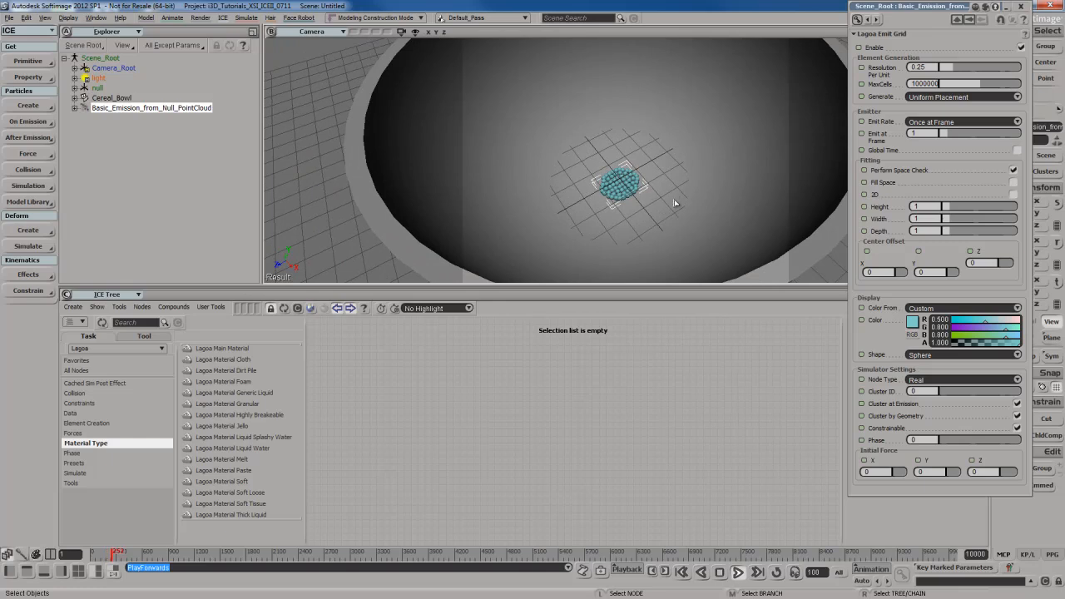
pyautogui.press('g')
pyautogui.press('s')
pyautogui.moveTo(675, 205); pyautogui.dragTo(672, 199, button='right')
pyautogui.scroll(-10, 673, 197)
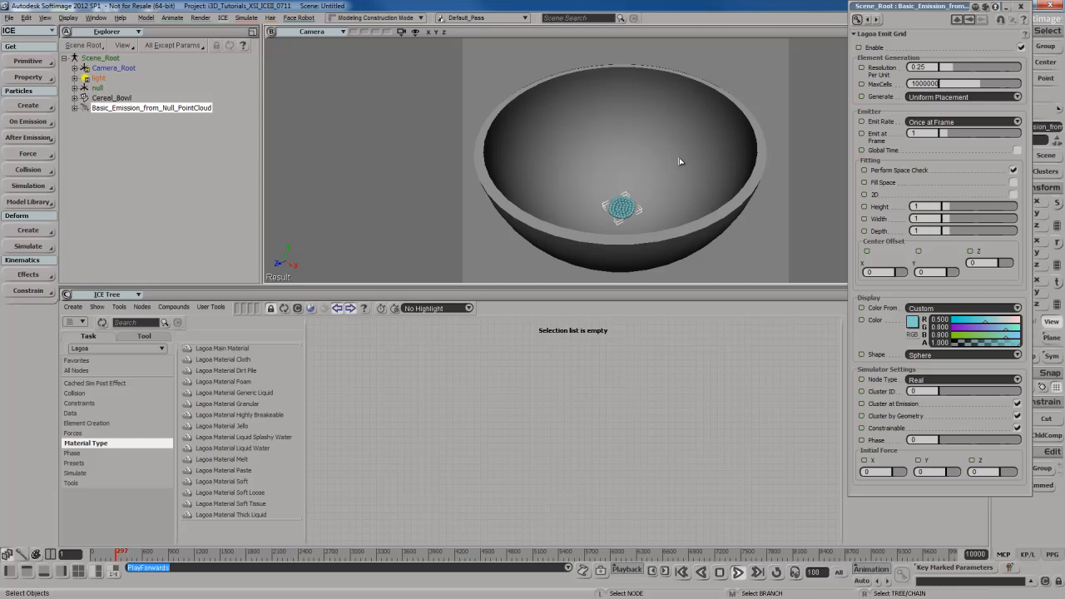
pyautogui.press('Escape')
pyautogui.press('Home')
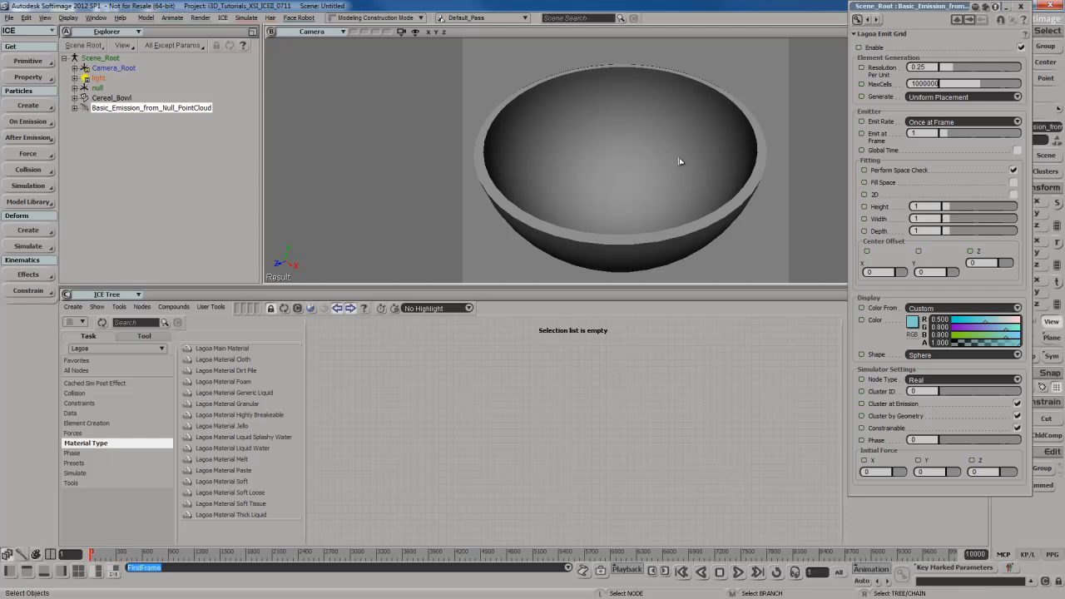
# Play the simulation briefly with the whole bowl and the emitter null in view, then stop and return to the first frame
pyautogui.press('s')
pyautogui.moveTo(676, 163); pyautogui.dragTo(673, 128, button='right')
pyautogui.scroll(-5, 670, 98)
pyautogui.moveTo(670, 95); pyautogui.dragTo(666, 128)
pyautogui.scroll(-3, 669, 131)
pyautogui.press('s')
pyautogui.press('Up')
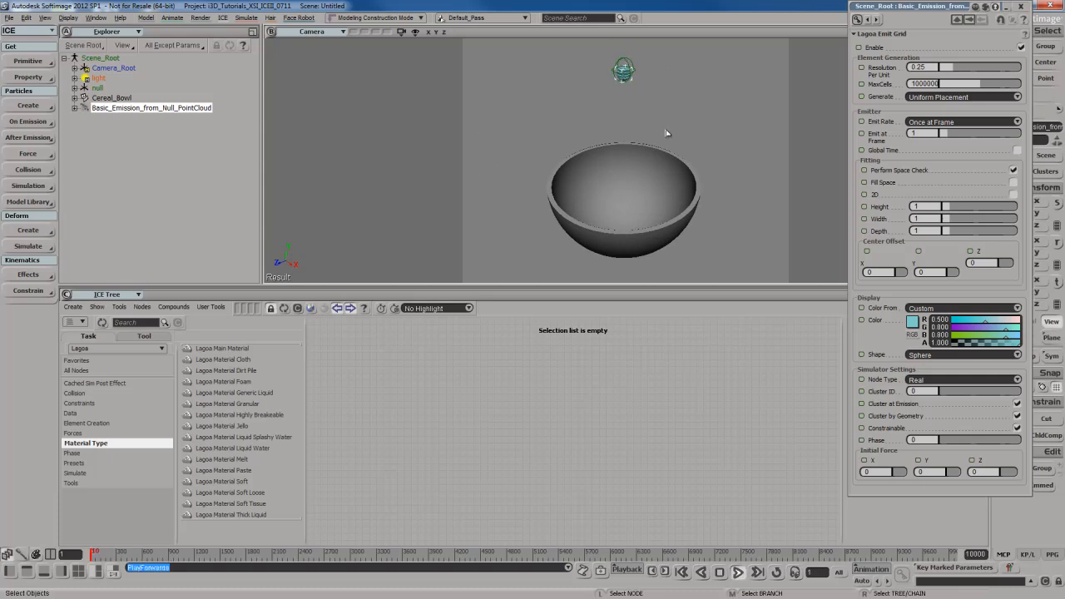
pyautogui.press('Escape')
pyautogui.press('Home')
pyautogui.moveTo(665, 134); pyautogui.dragTo(654, 147)
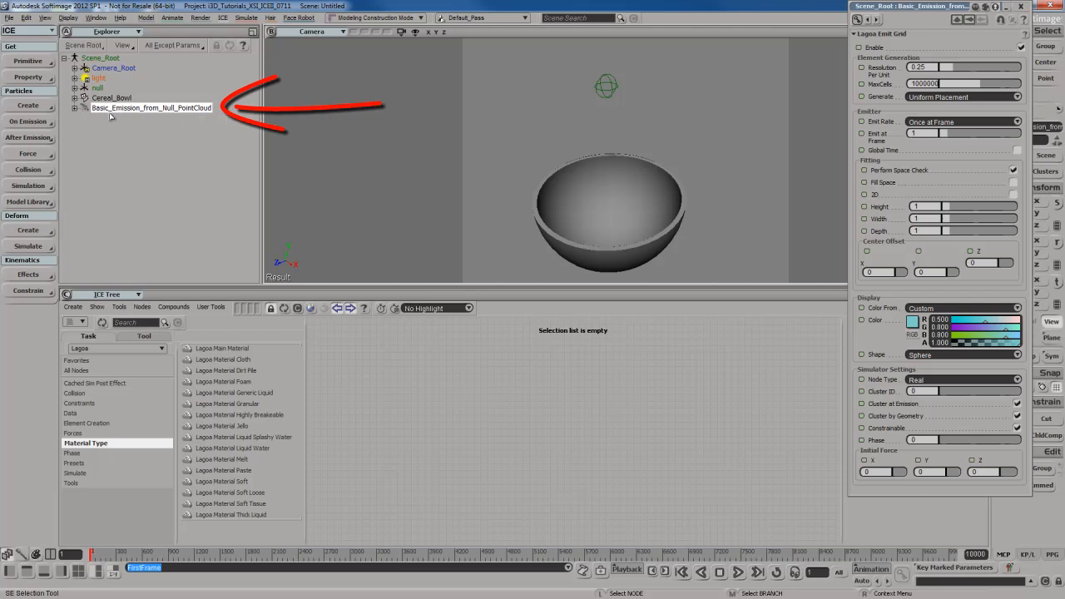
# Rename the Basic_Emission_from_Null_PointCloud object as Cocoo_Puffs
pyautogui.click(193, 111)
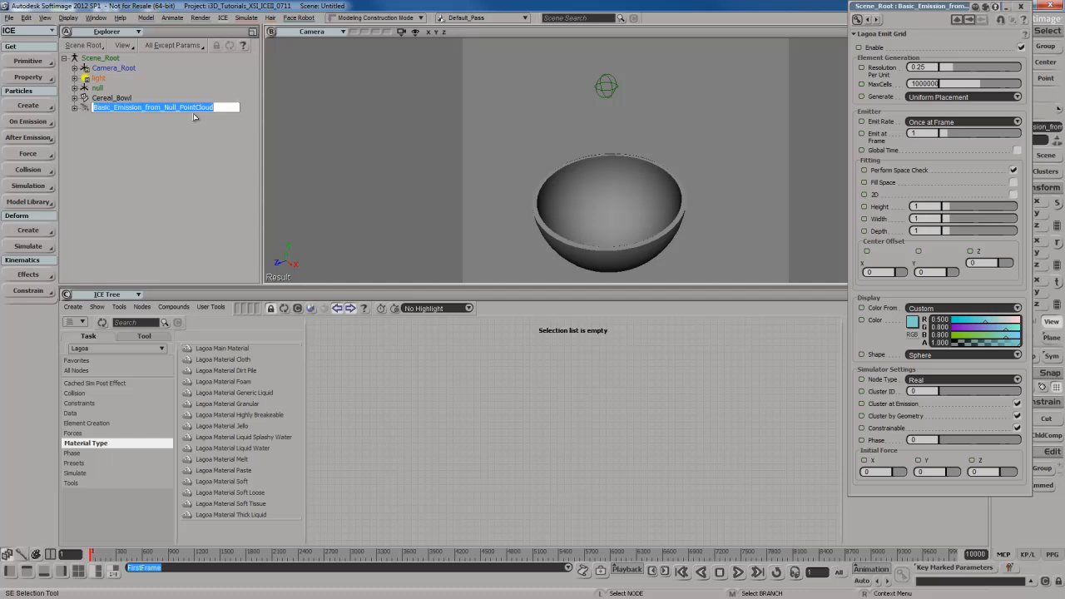
pyautogui.write('Cocoa Puffs')
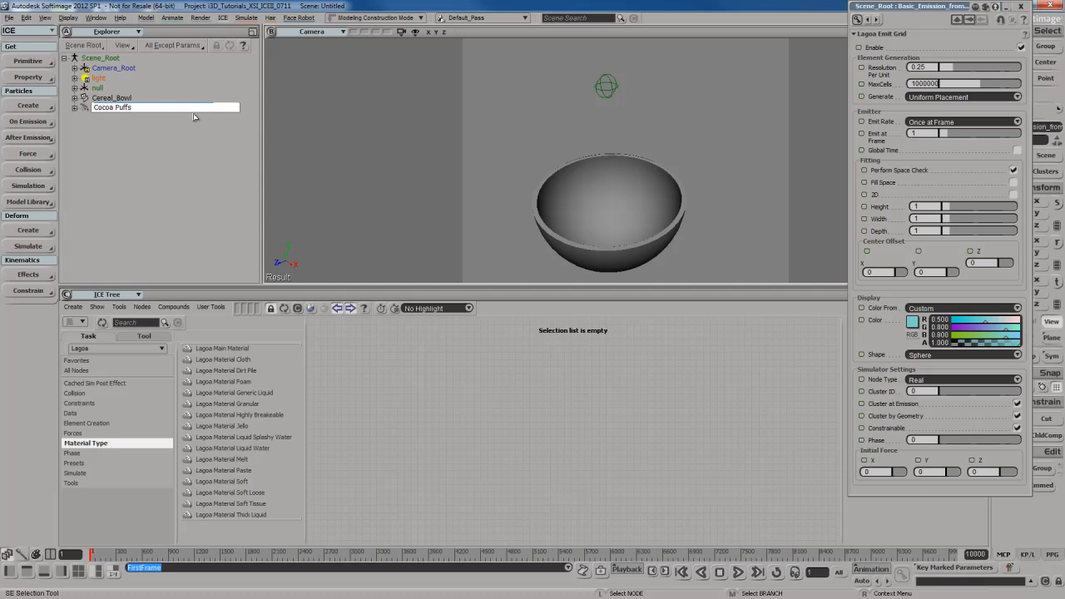
pyautogui.press('Return')
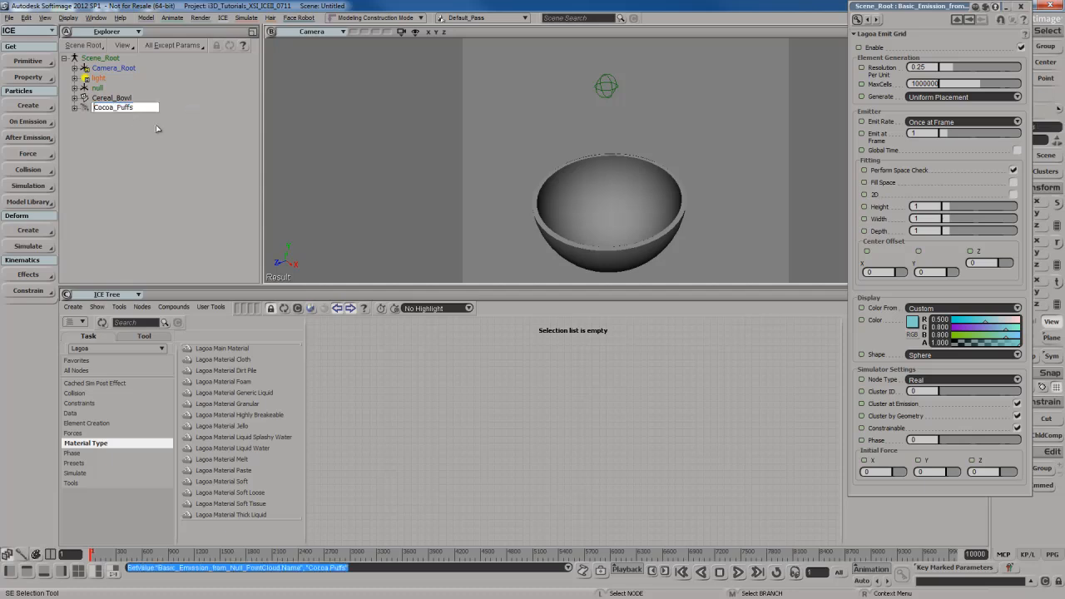
pyautogui.press('Return')
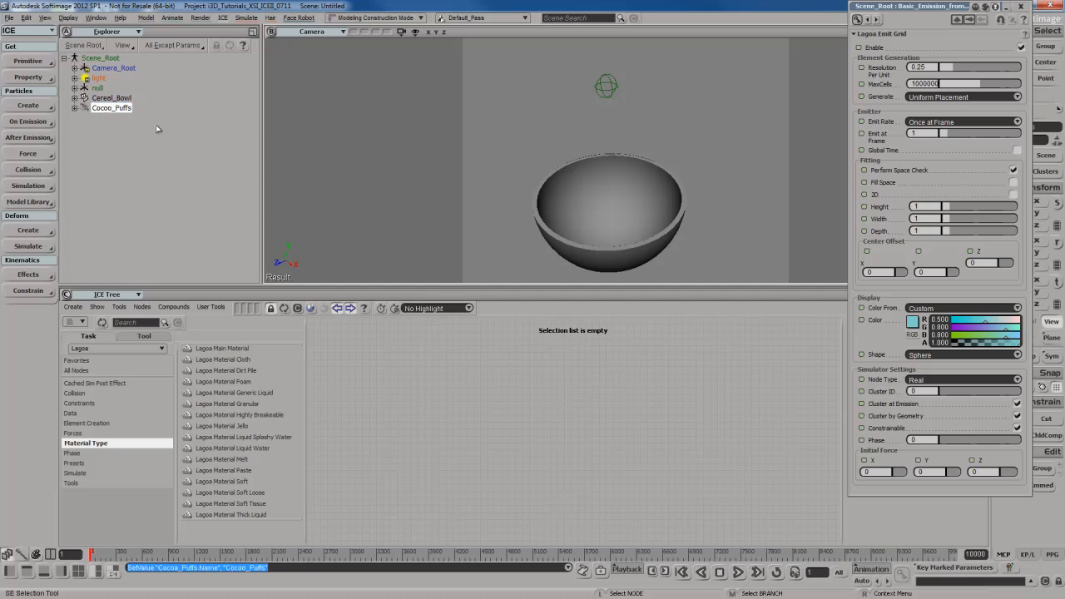
# Load the Cocoo_Puffs point cloud's ICE tree and examine its full node network in an enlarged view
pyautogui.moveTo(601, 193); pyautogui.dragTo(592, 219, button='right')
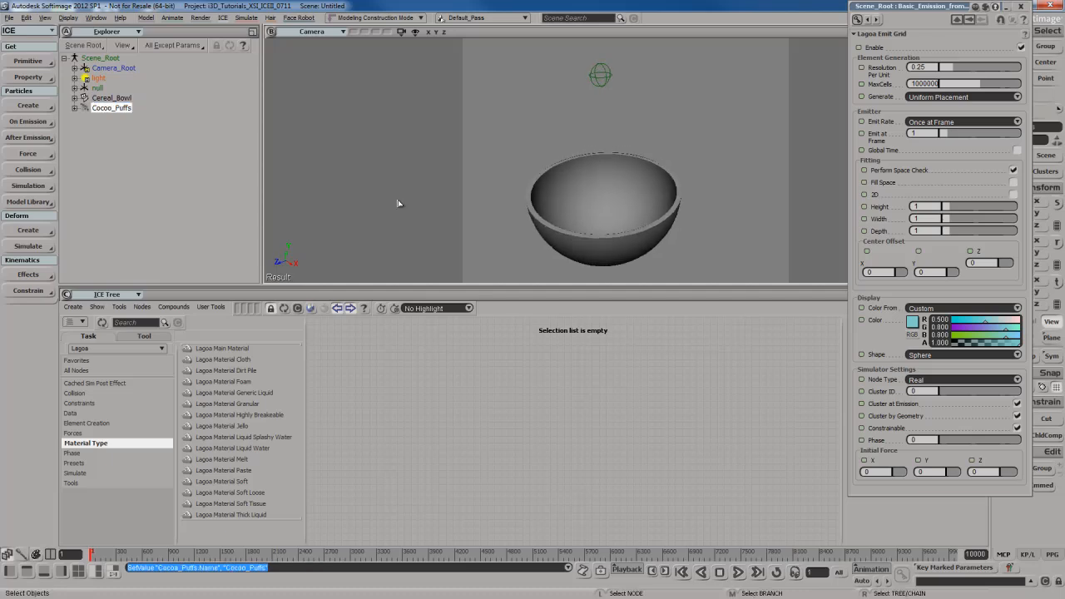
pyautogui.click(115, 108)
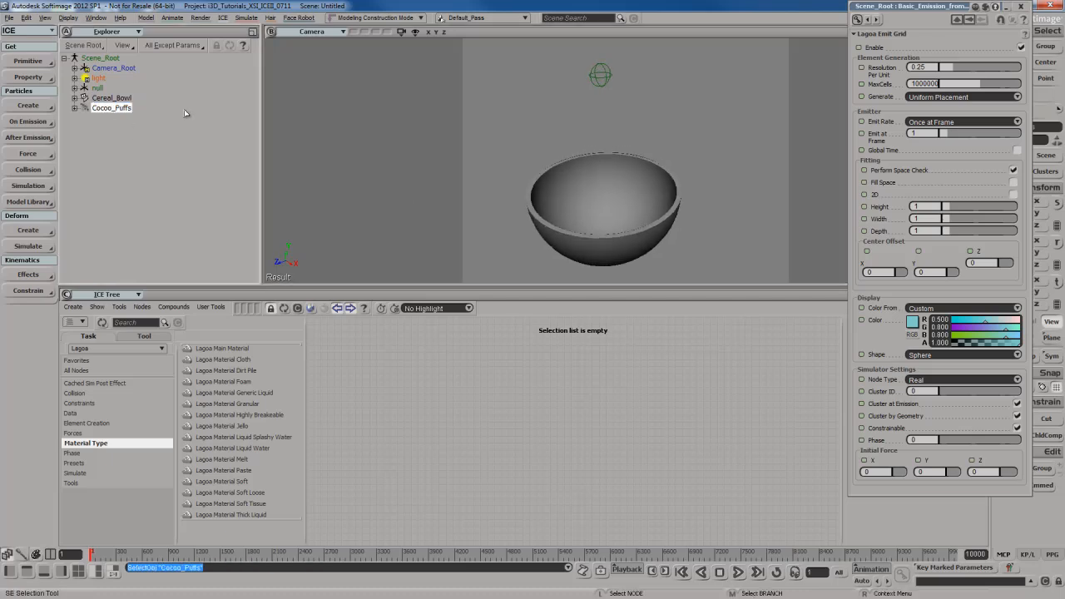
pyautogui.click(285, 309)
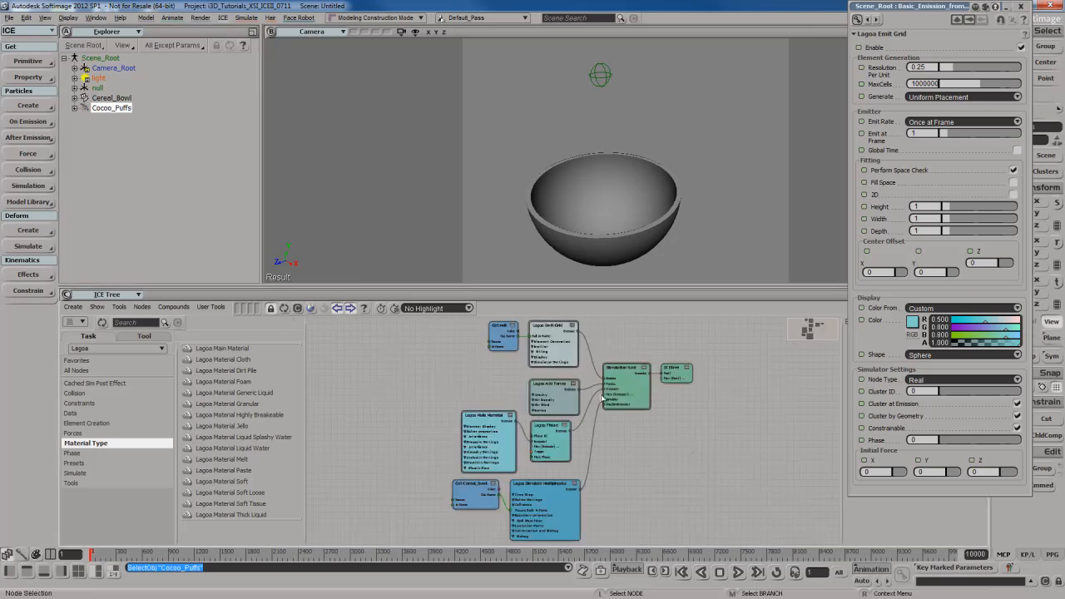
pyautogui.press('F12')
pyautogui.press('a')
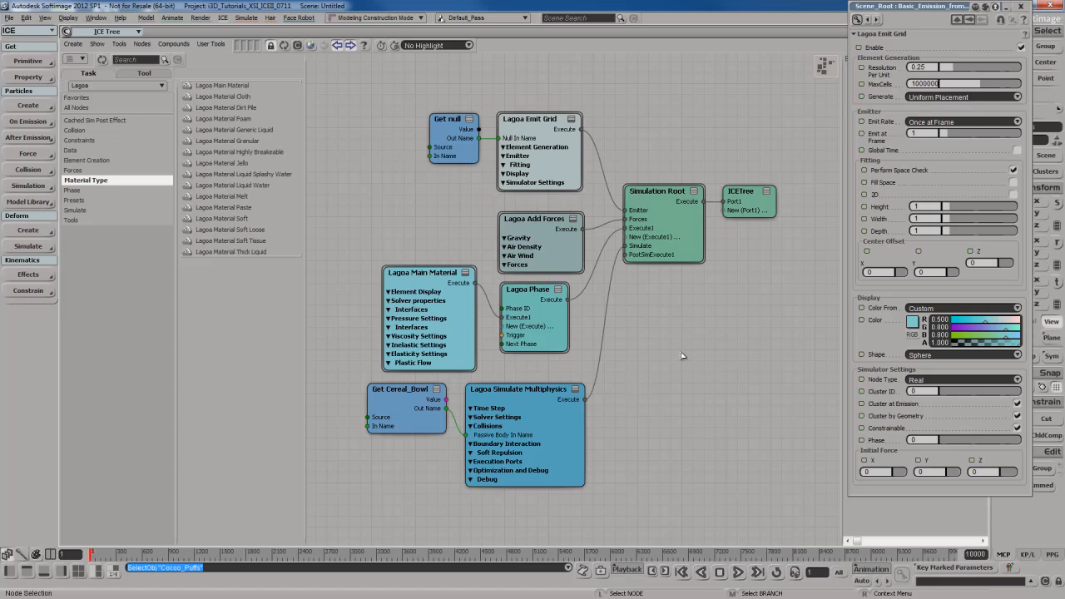
pyautogui.press('F12')
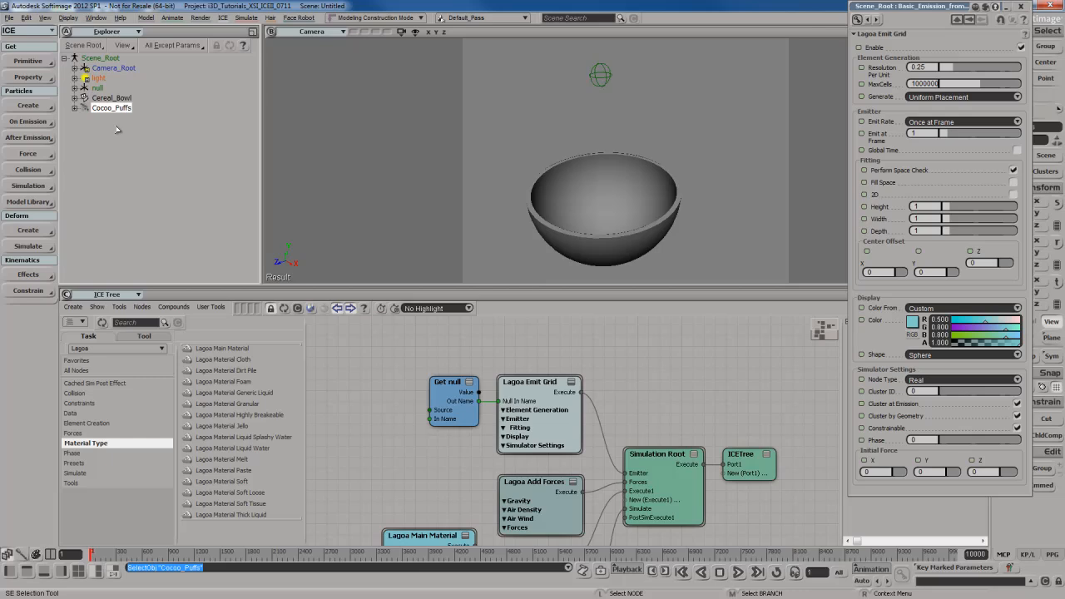
# Hide the Cocoo_Puffs point cloud, close the Lagoa Emit Grid properties, and deselect everything
pyautogui.press('h')
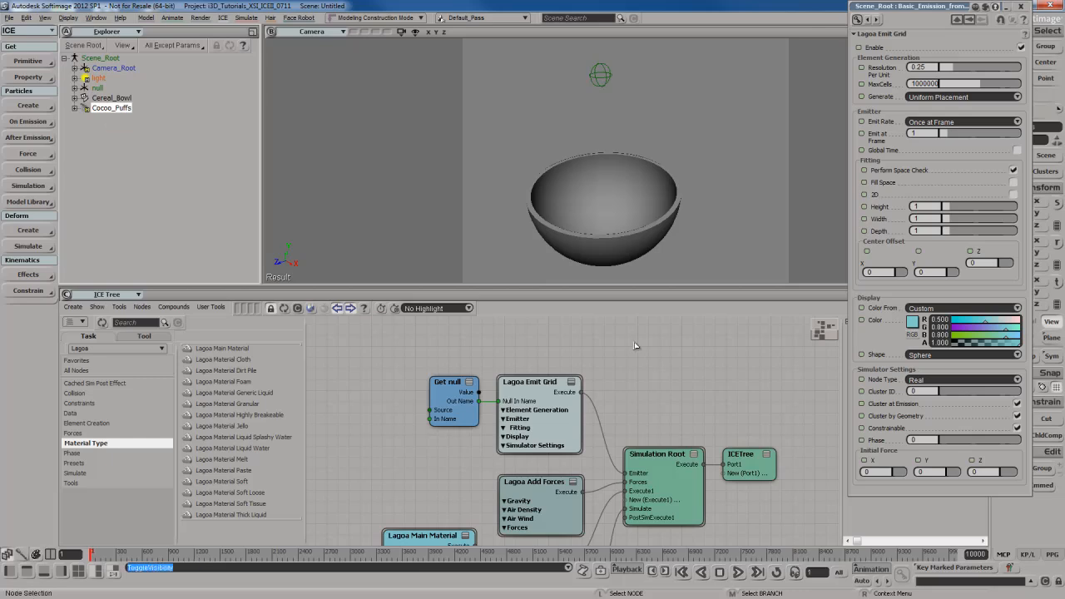
pyautogui.click(1021, 6)
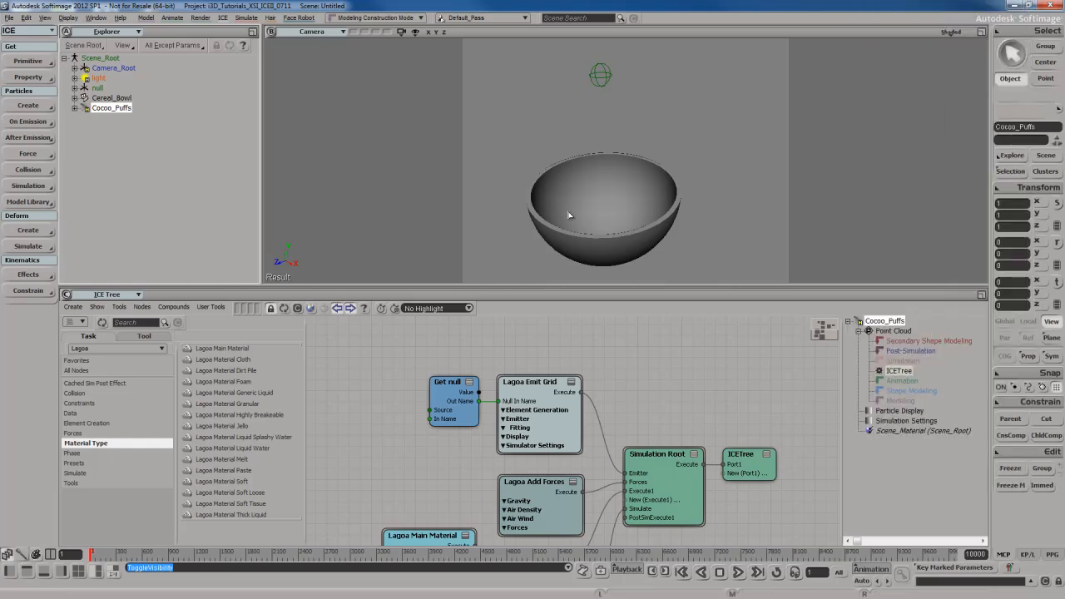
pyautogui.click(648, 149)
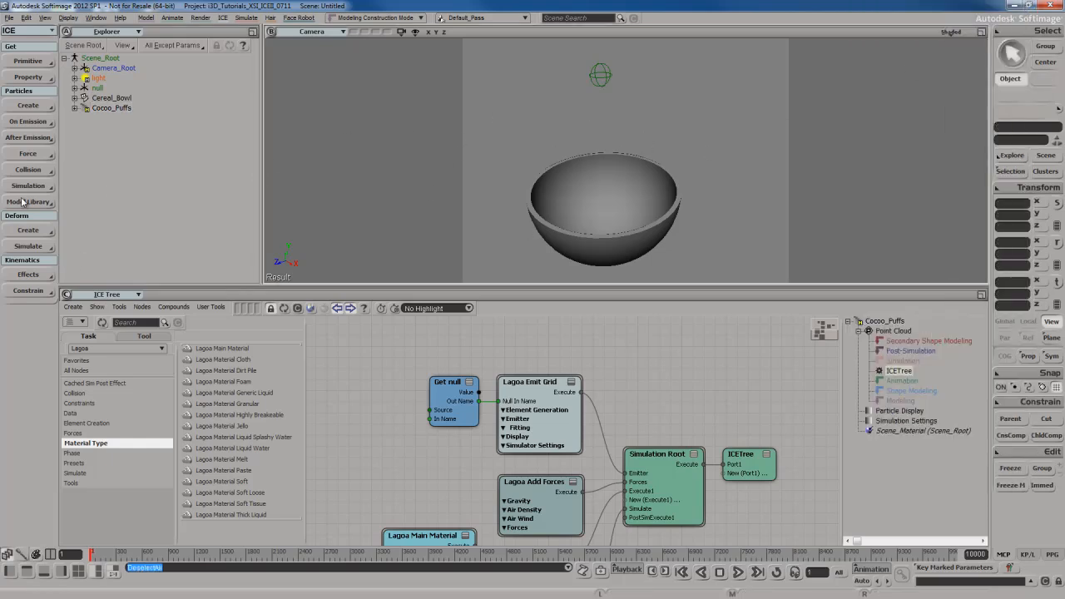
# Create a Lagoa Pouring Liquid using the null as emitter and the cereal bowl as geometry collider, then move its properties aside
pyautogui.click(32, 105)
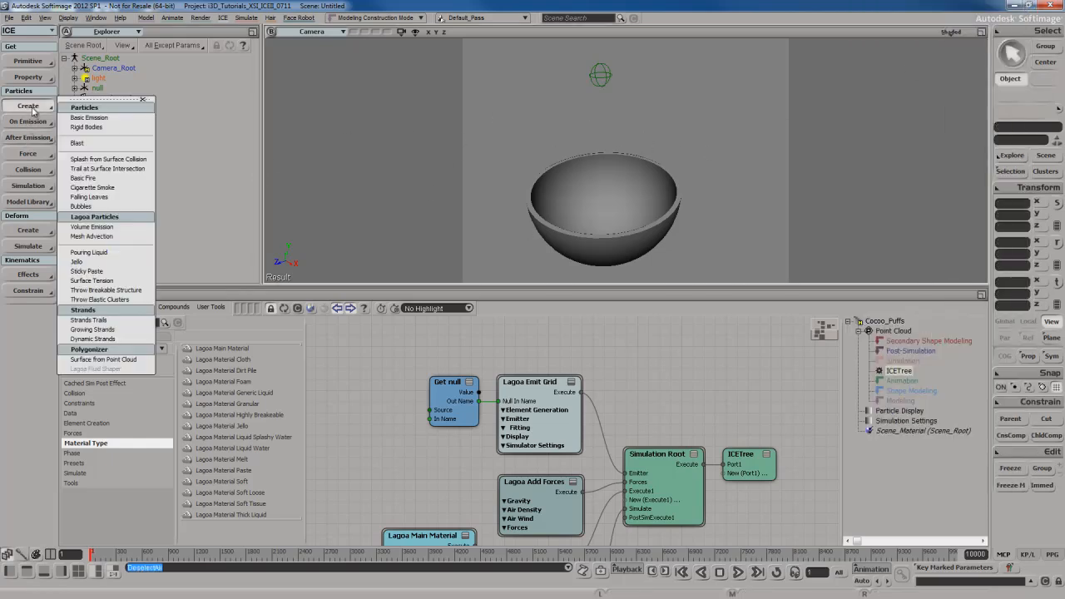
pyautogui.click(99, 252)
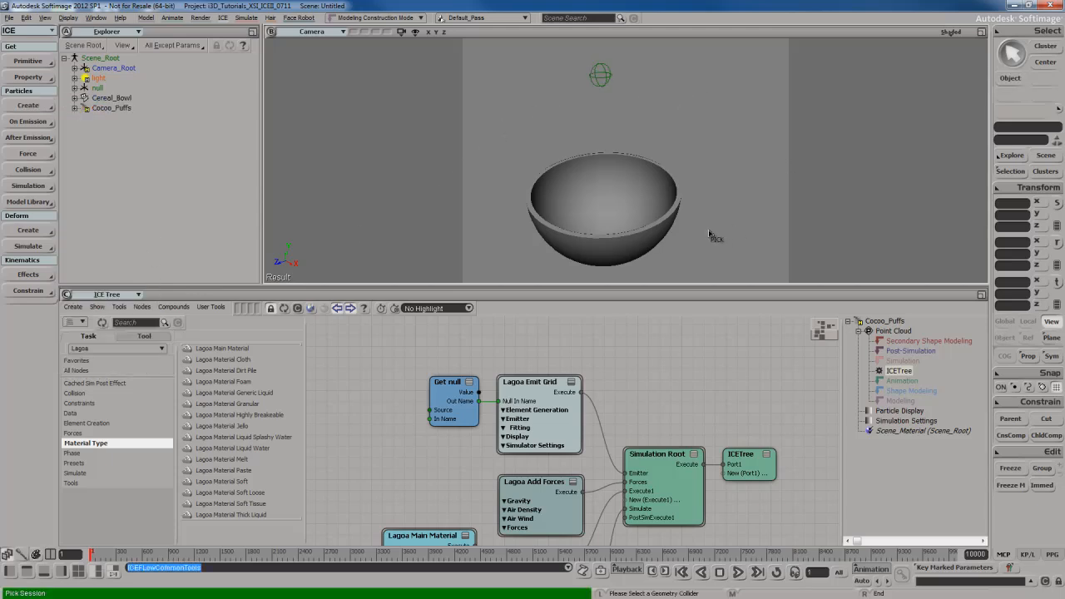
pyautogui.click(648, 207)
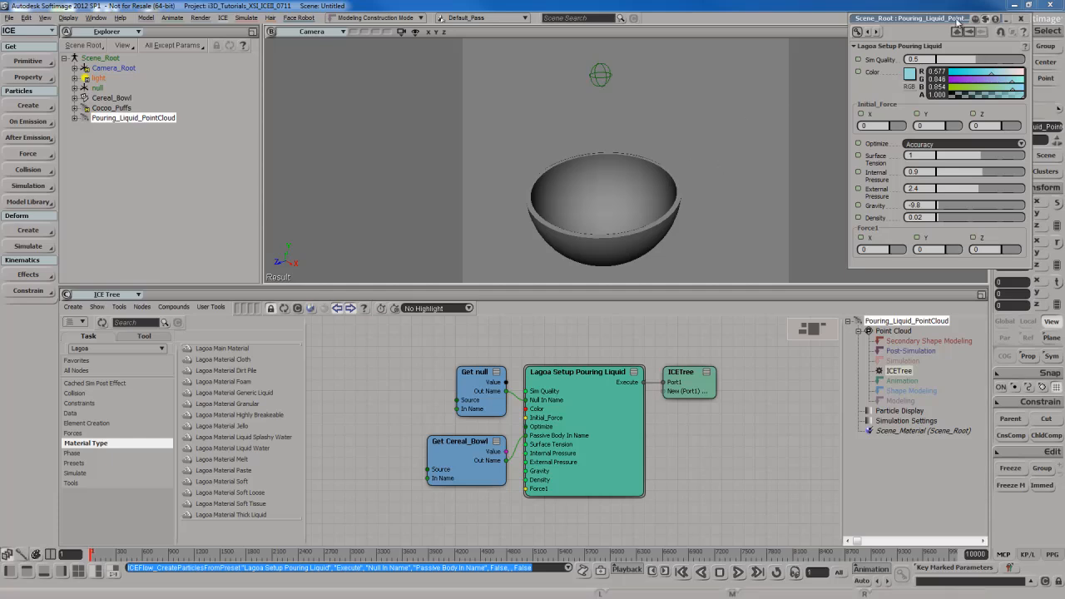
pyautogui.moveTo(958, 24); pyautogui.dragTo(939, 27)
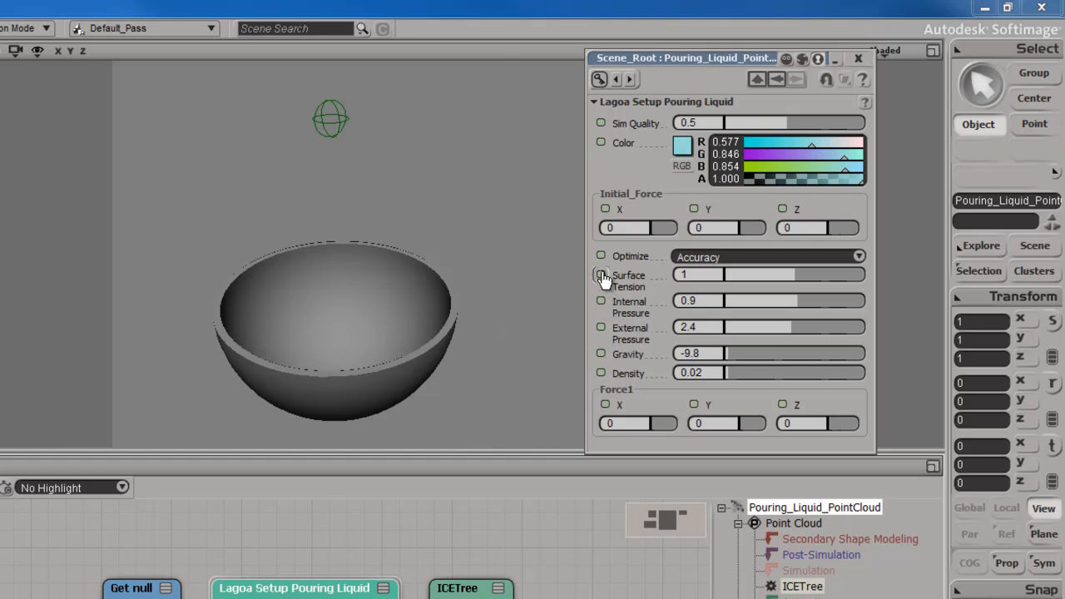
# Play the pouring liquid simulation and examine from several distances and angles how the particles fall and collect in the bowl
pyautogui.press('s')
pyautogui.moveTo(517, 342); pyautogui.dragTo(487, 332)
pyautogui.moveTo(497, 293); pyautogui.dragTo(494, 297)
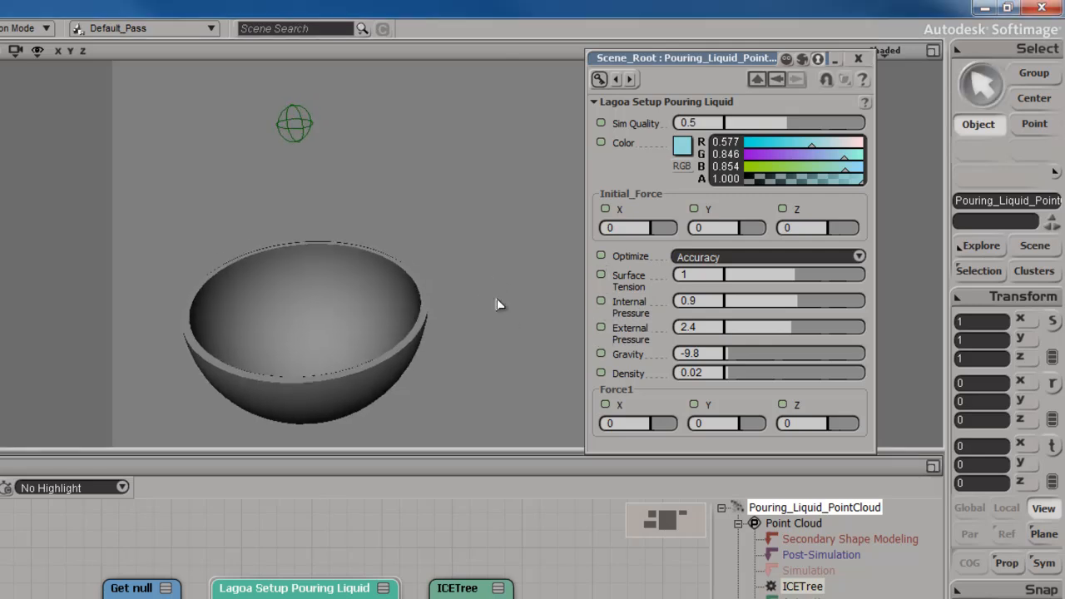
pyautogui.press('Up')
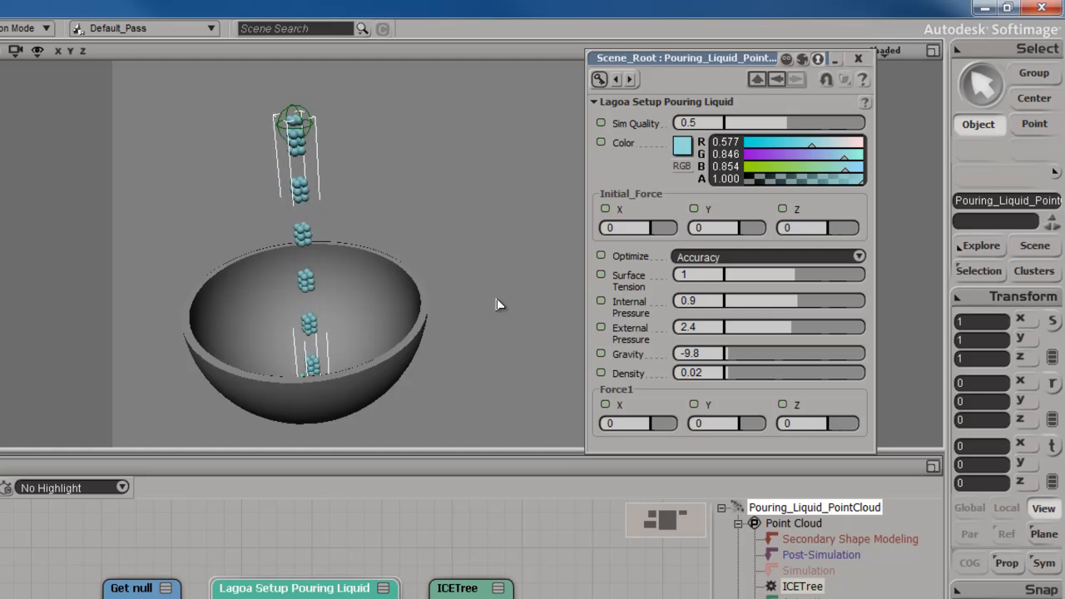
pyautogui.moveTo(496, 305); pyautogui.dragTo(447, 285)
pyautogui.scroll(6, 450, 291)
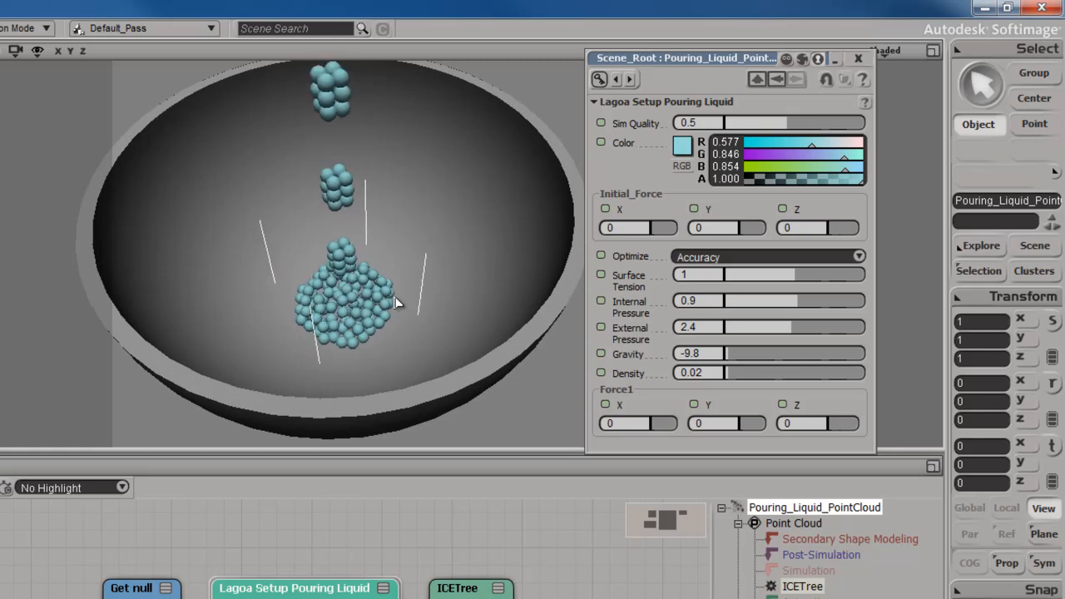
pyautogui.press('s')
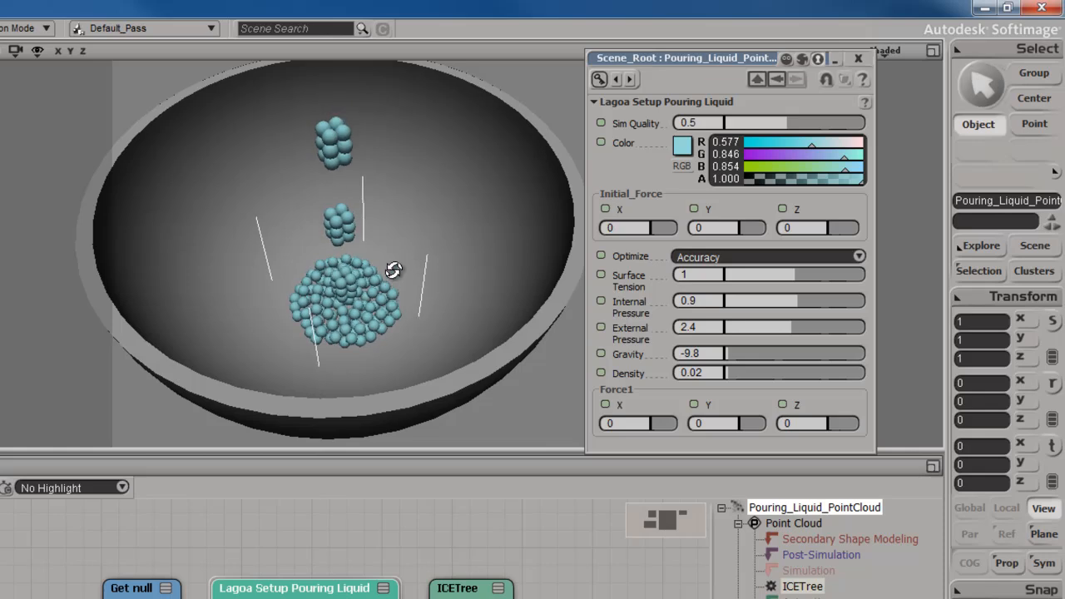
pyautogui.moveTo(395, 270); pyautogui.dragTo(397, 337, button='right')
pyautogui.press('s')
pyautogui.moveTo(397, 337); pyautogui.dragTo(410, 291)
pyautogui.scroll(3, 397, 305)
pyautogui.press('s')
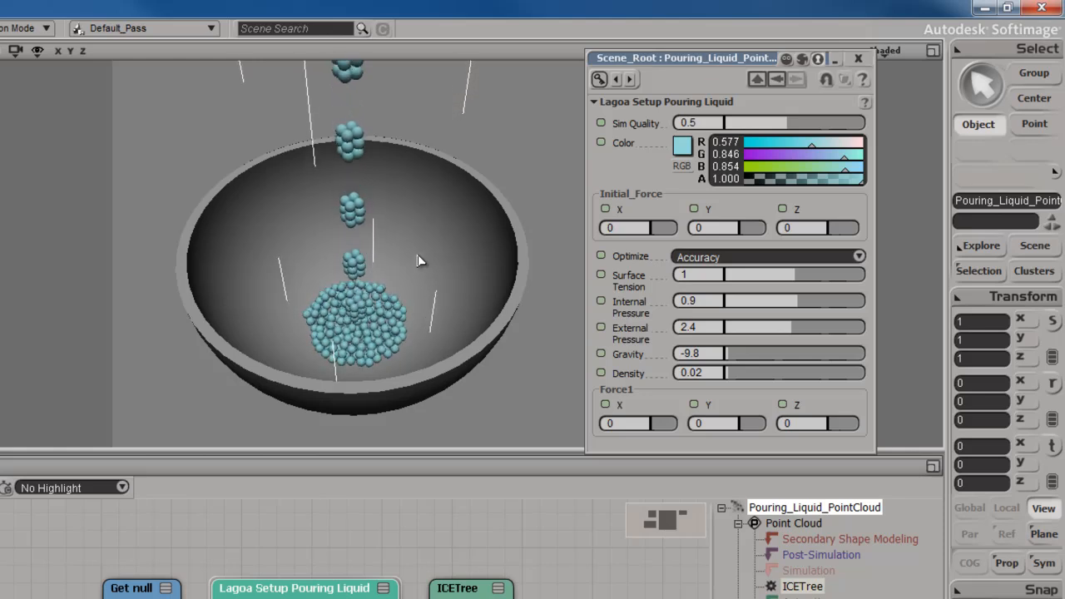
pyautogui.press('s')
pyautogui.moveTo(418, 255); pyautogui.dragTo(395, 273)
pyautogui.moveTo(396, 273); pyautogui.dragTo(390, 235, button='right')
pyautogui.moveTo(390, 236); pyautogui.dragTo(390, 225, button='middle')
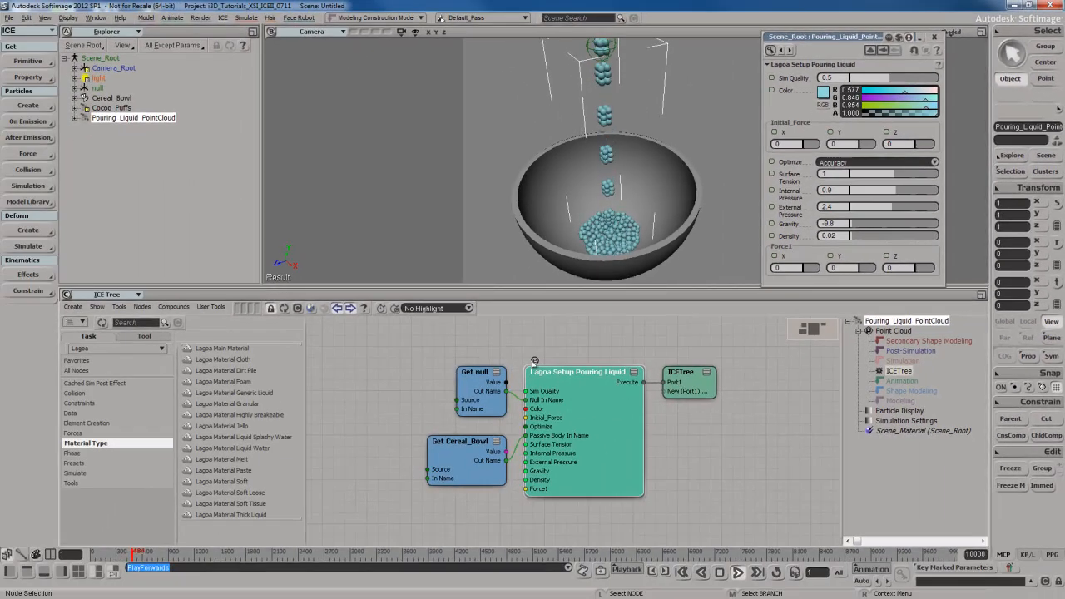
# Open the Lagoa Setup Pouring Liquid compound, examine its internal nodes and connections, then return to the main tree
pyautogui.click(532, 363)
pyautogui.moveTo(642, 447); pyautogui.dragTo(722, 429, button='middle')
pyautogui.moveTo(722, 430); pyautogui.dragTo(632, 441)
pyautogui.moveTo(638, 364)
pyautogui.mouseDown()
pyautogui.moveTo(608, 401)
pyautogui.moveTo(623, 304)
pyautogui.mouseUp()
pyautogui.moveTo(613, 450)
pyautogui.mouseDown()
pyautogui.moveTo(617, 399)
pyautogui.moveTo(617, 420)
pyautogui.mouseUp()
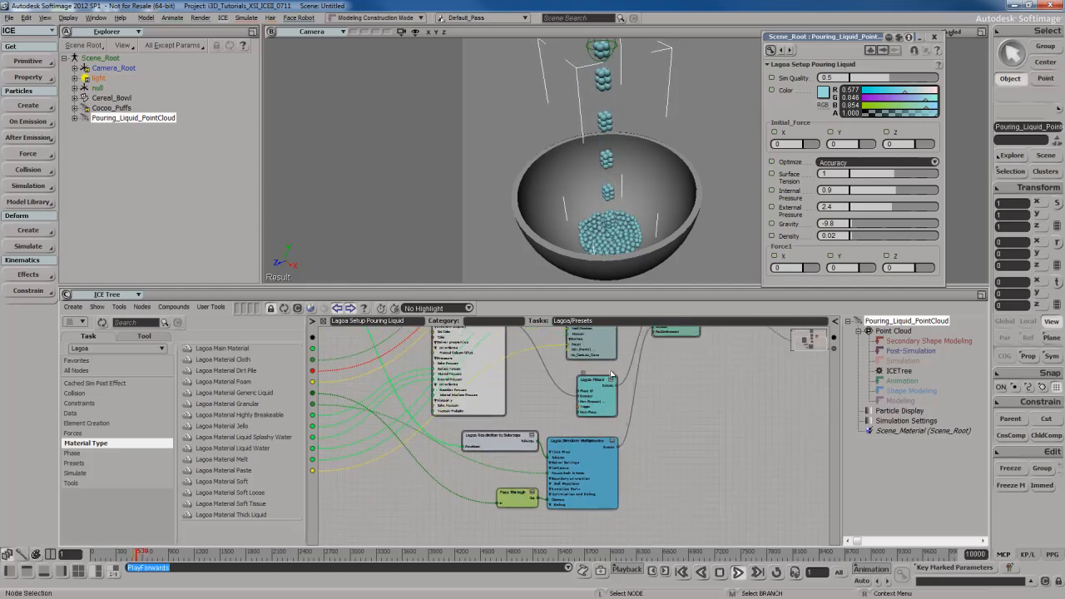
pyautogui.moveTo(608, 357); pyautogui.dragTo(607, 455)
pyautogui.moveTo(602, 379); pyautogui.dragTo(599, 443)
pyautogui.moveTo(590, 497); pyautogui.dragTo(617, 304)
pyautogui.moveTo(545, 470); pyautogui.dragTo(504, 479)
pyautogui.moveTo(520, 411); pyautogui.dragTo(492, 420)
pyautogui.moveTo(641, 383); pyautogui.dragTo(590, 439)
pyautogui.press('BackSpace')
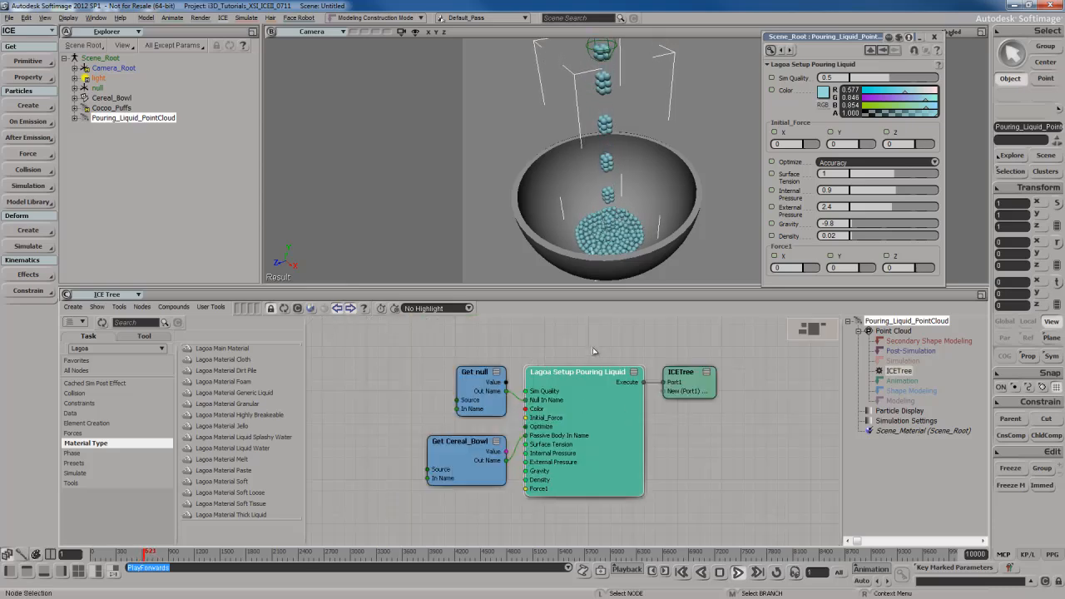
# Compare the Pouring_Liquid_PointCloud tree and the inside of its setup compound with the selected Cocoo_Puffs point cloud's tree
pyautogui.click(123, 108)
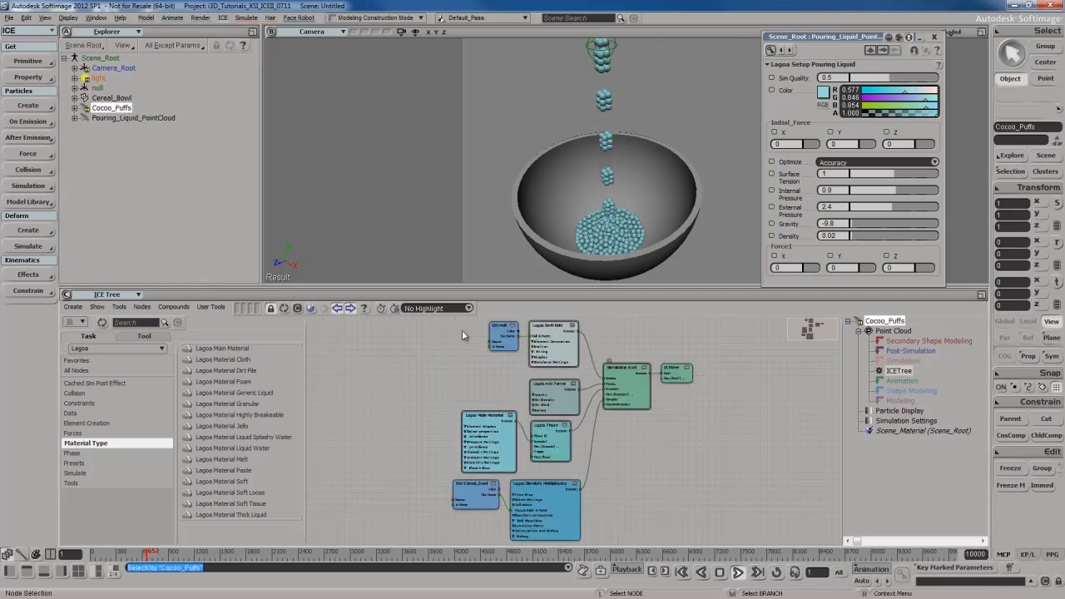
pyautogui.click(133, 118)
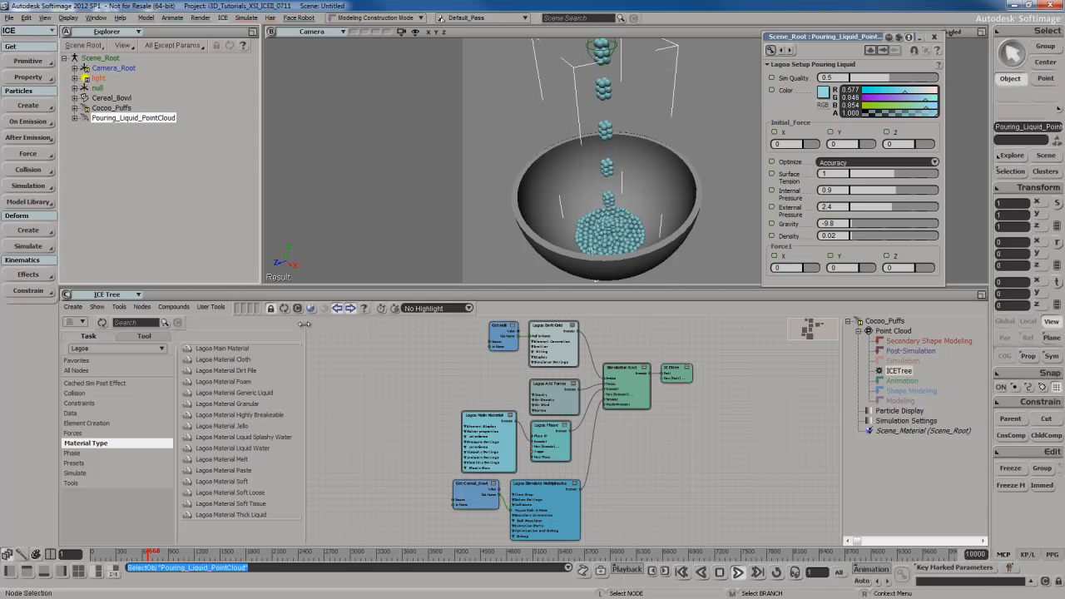
pyautogui.click(284, 308)
pyautogui.click(624, 426)
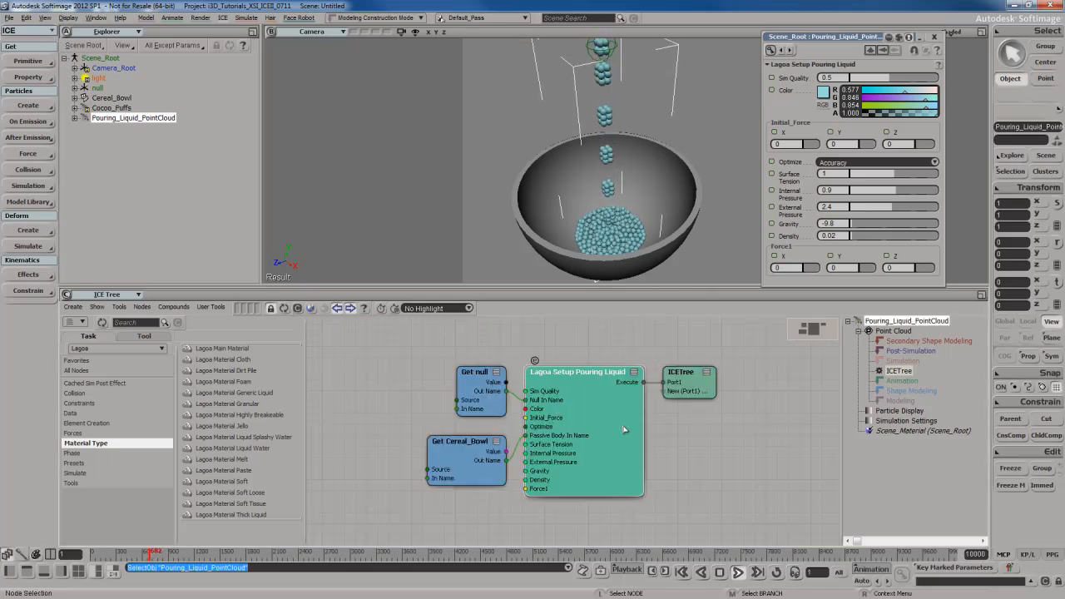
pyautogui.doubleClick(536, 372)
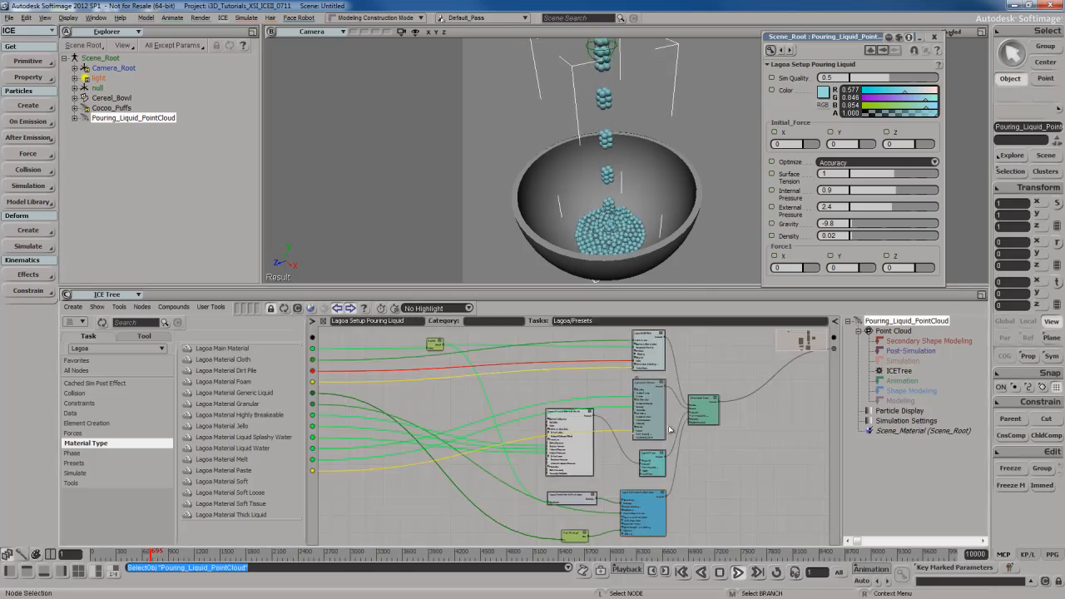
pyautogui.click(317, 322)
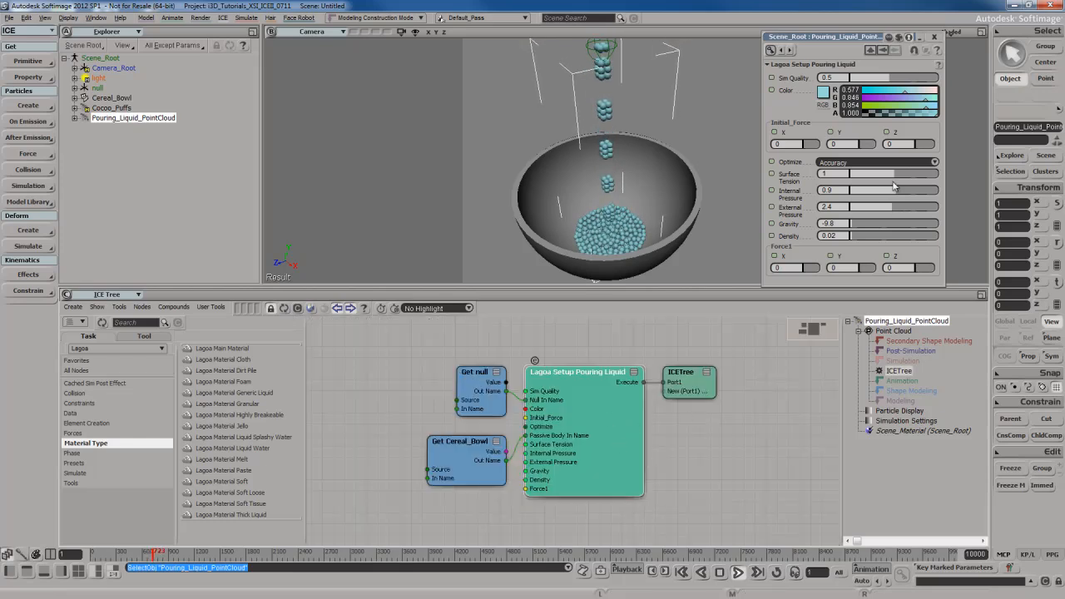
# Close the Lagoa Setup Pouring Liquid properties and stop the simulation playback
pyautogui.click(934, 37)
pyautogui.press('s')
pyautogui.moveTo(658, 170); pyautogui.dragTo(644, 200, button='right')
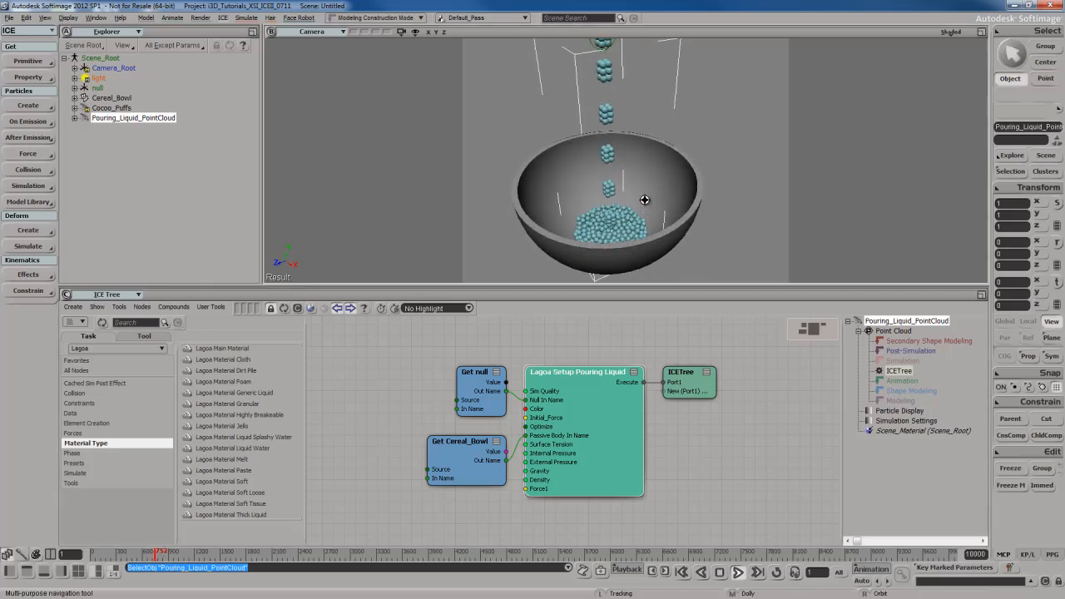
pyautogui.press('space')
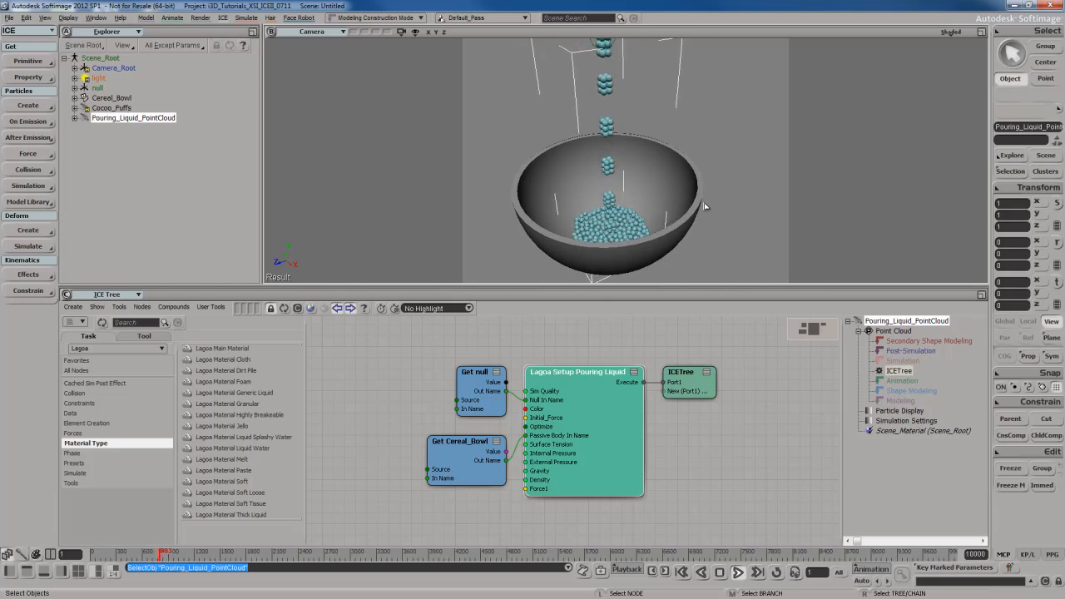
pyautogui.press('Escape')
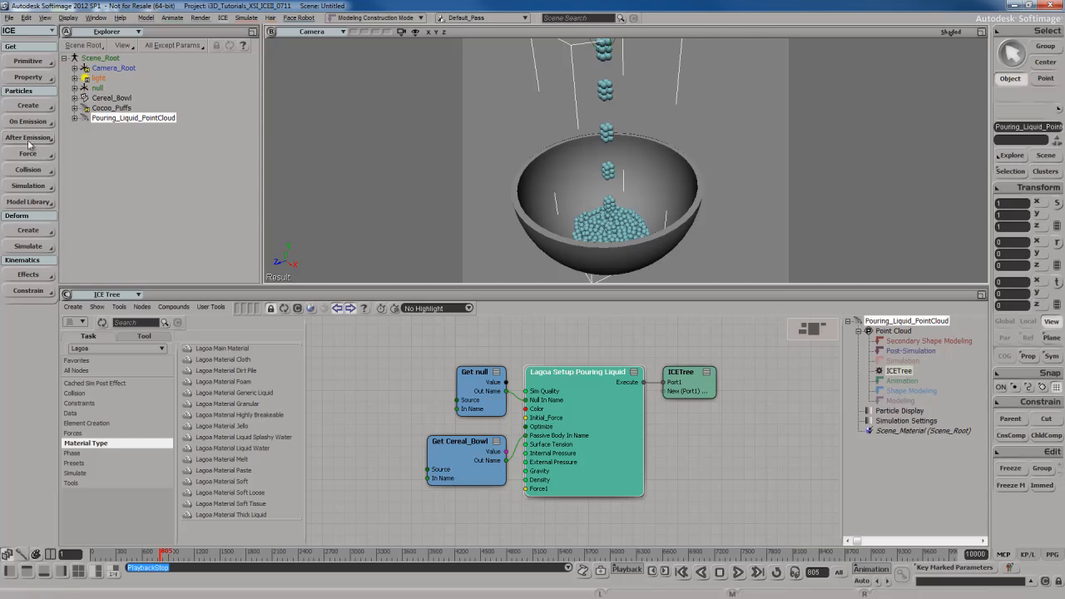
# Deselect everything and review the available Lagoa particle creation presets without applying one
pyautogui.click(27, 106)
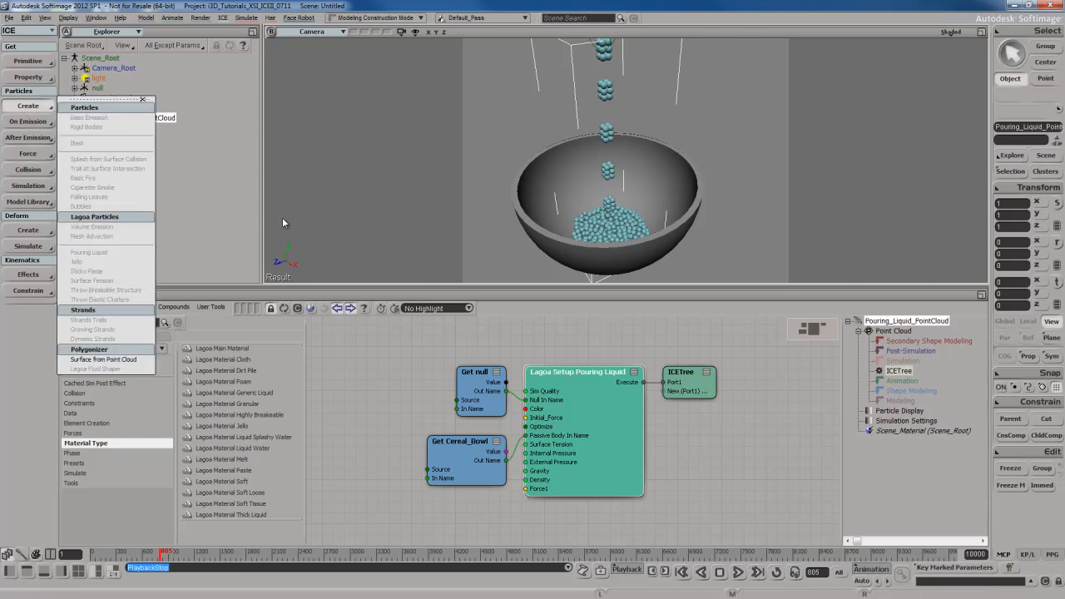
pyautogui.click(708, 109)
pyautogui.click(27, 106)
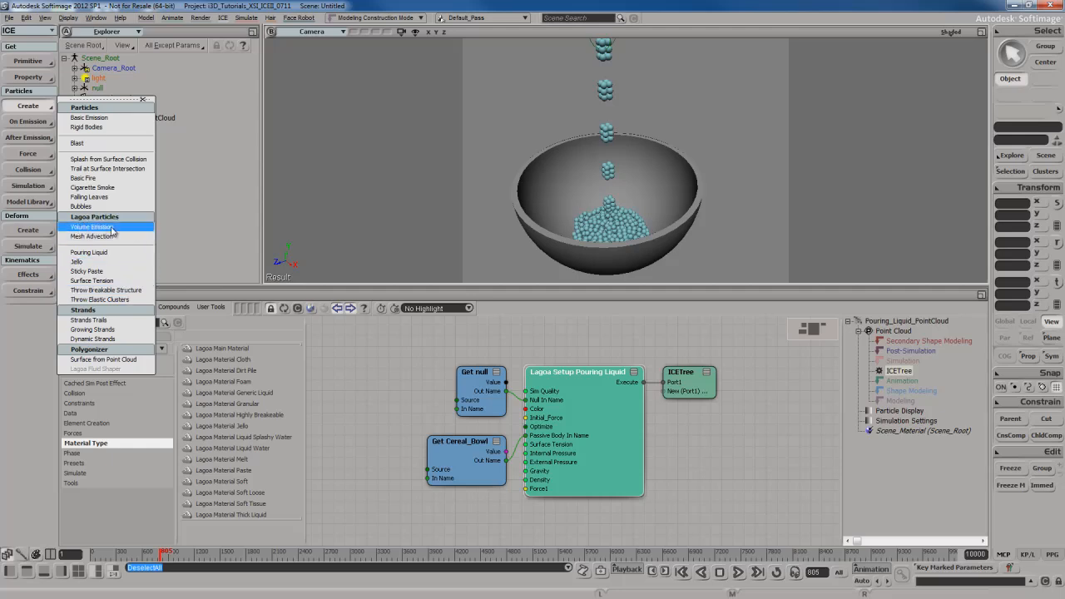
pyautogui.click(777, 143)
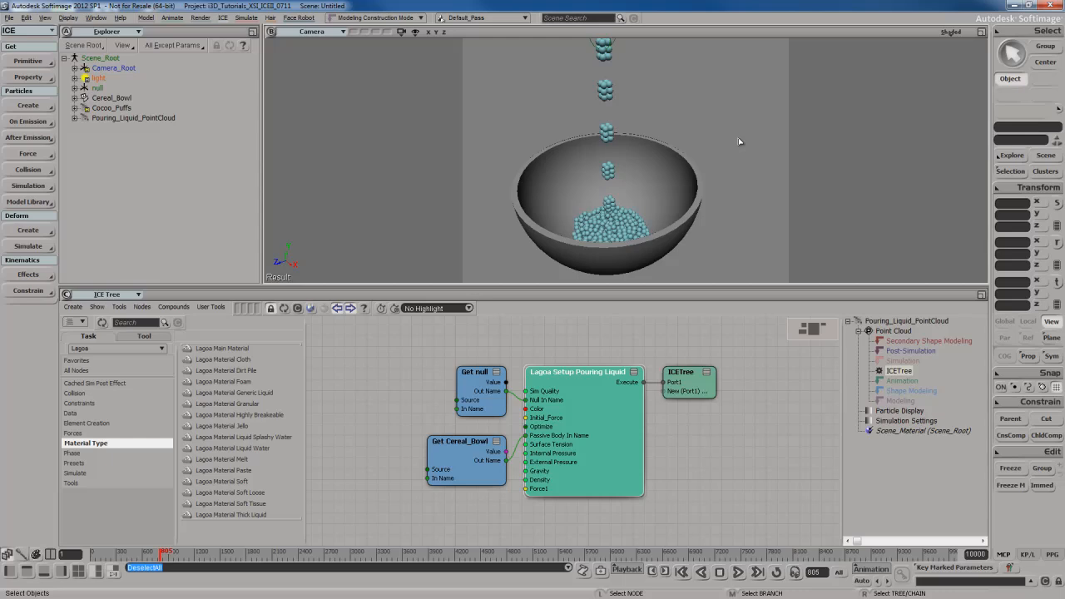
# Open the Lagoa Setup Pouring Liquid compound to examine its internal nodes
pyautogui.doubleClick(545, 374)
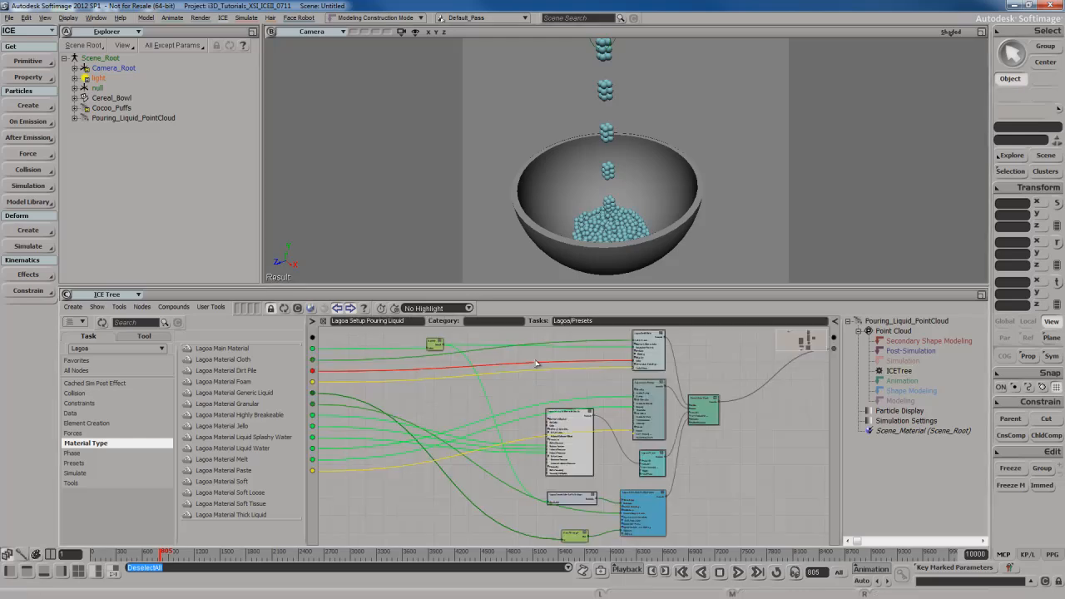